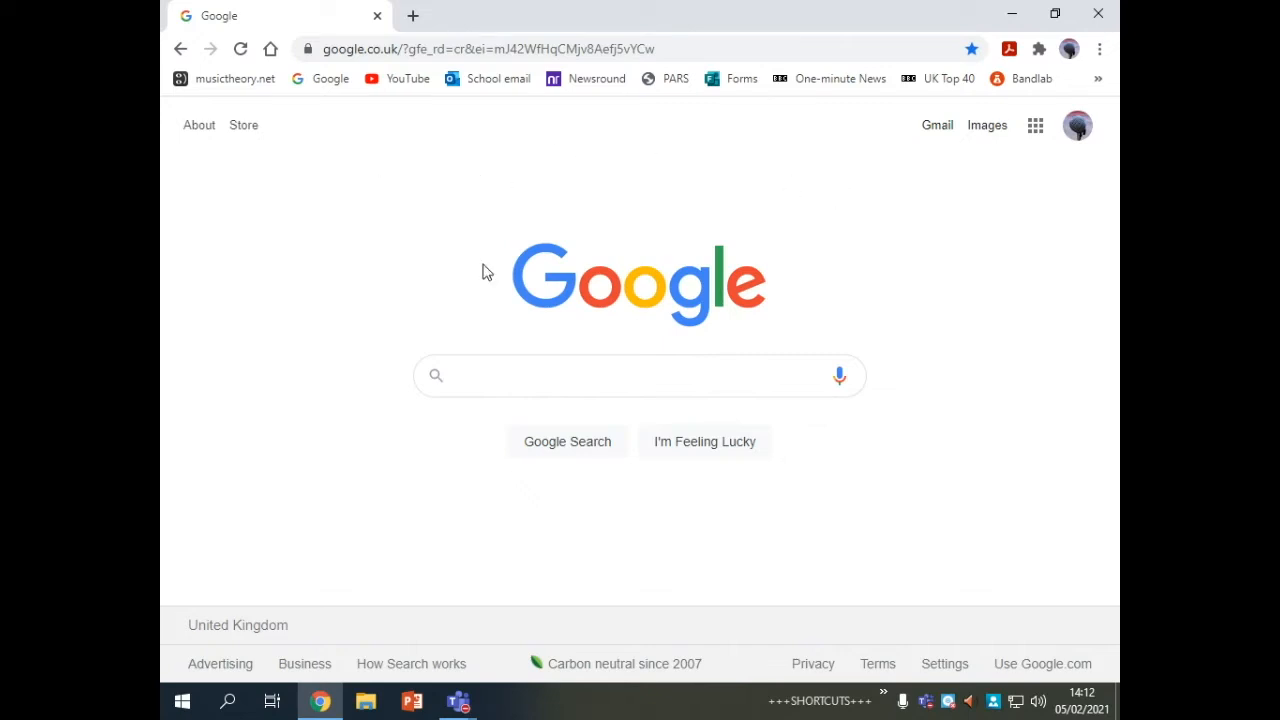
Step: Search Google for bandlab and open the BandLab for Education site from the results
left_click(521, 373)
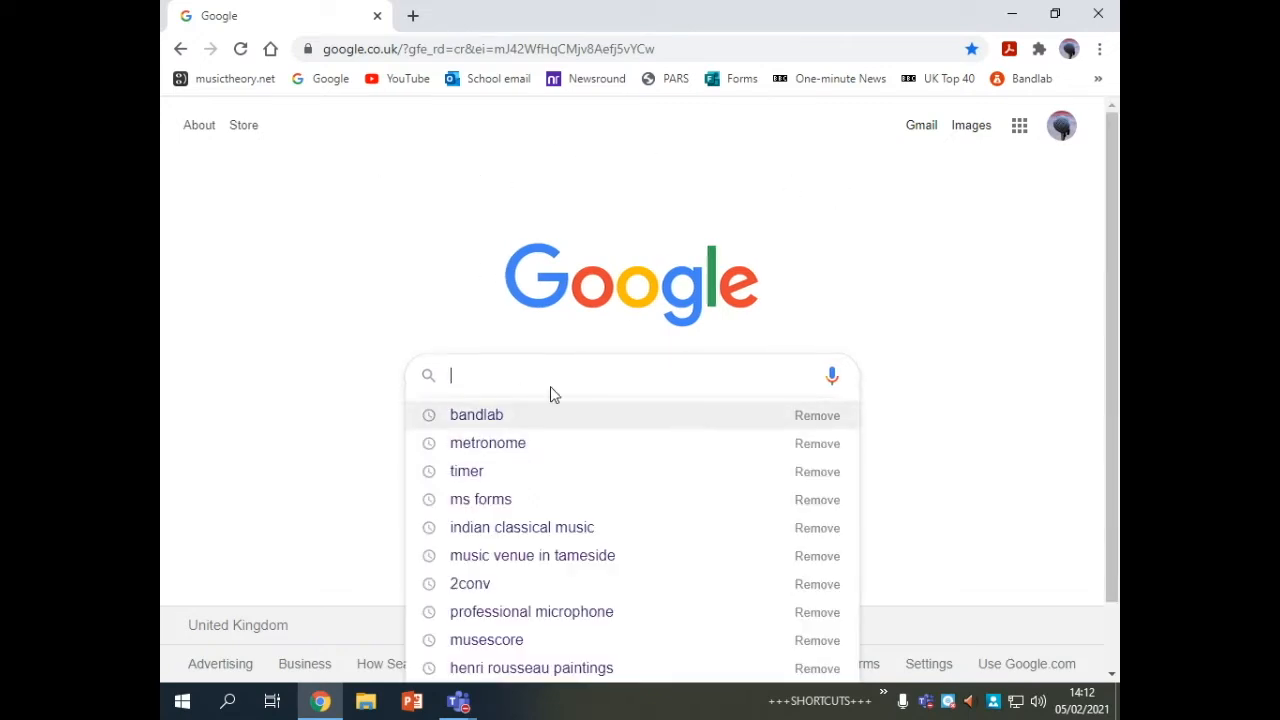
left_click(500, 426)
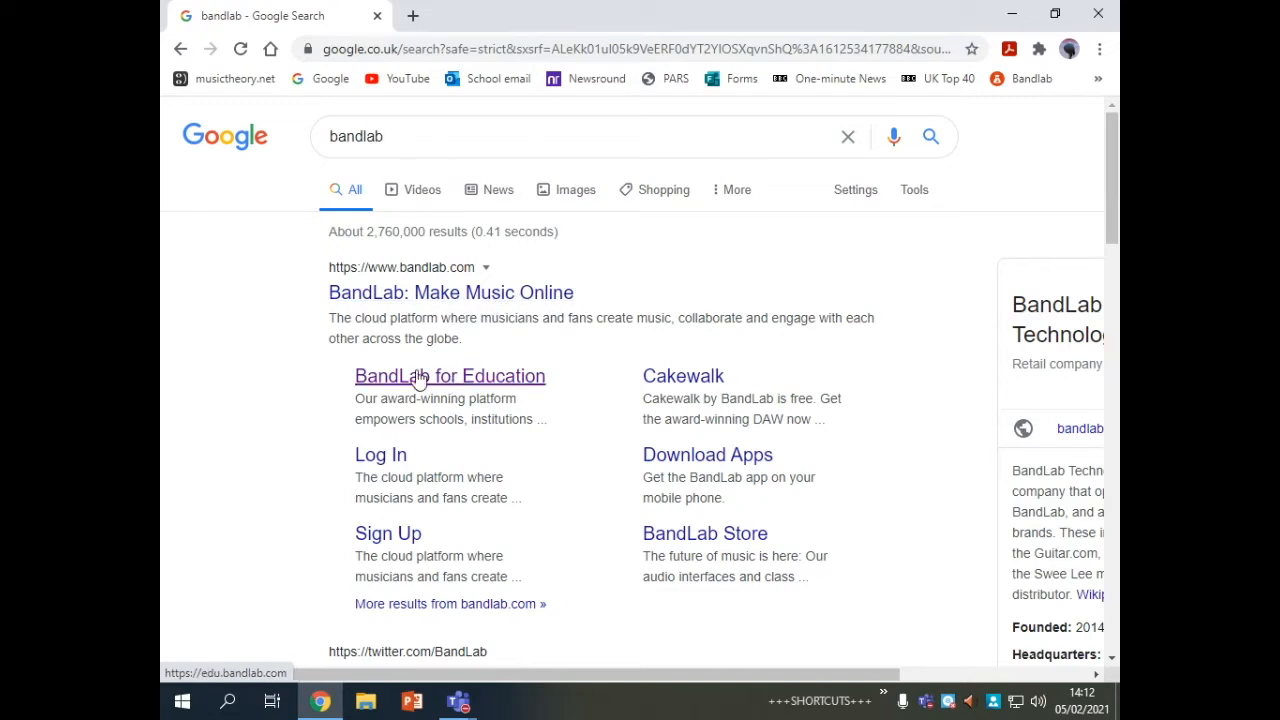
left_click(481, 378)
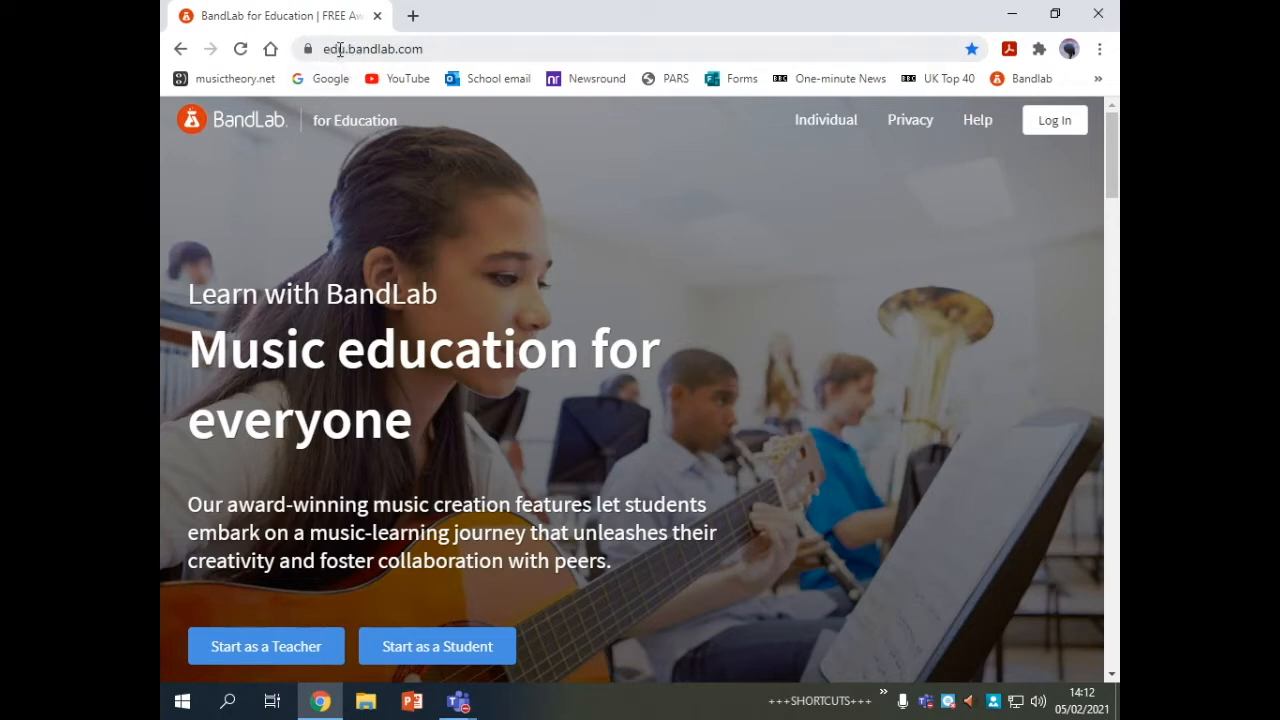
Step: Log in to BandLab for Education, filling the username and password fields with the saved student account's credentials
left_click(1053, 133)
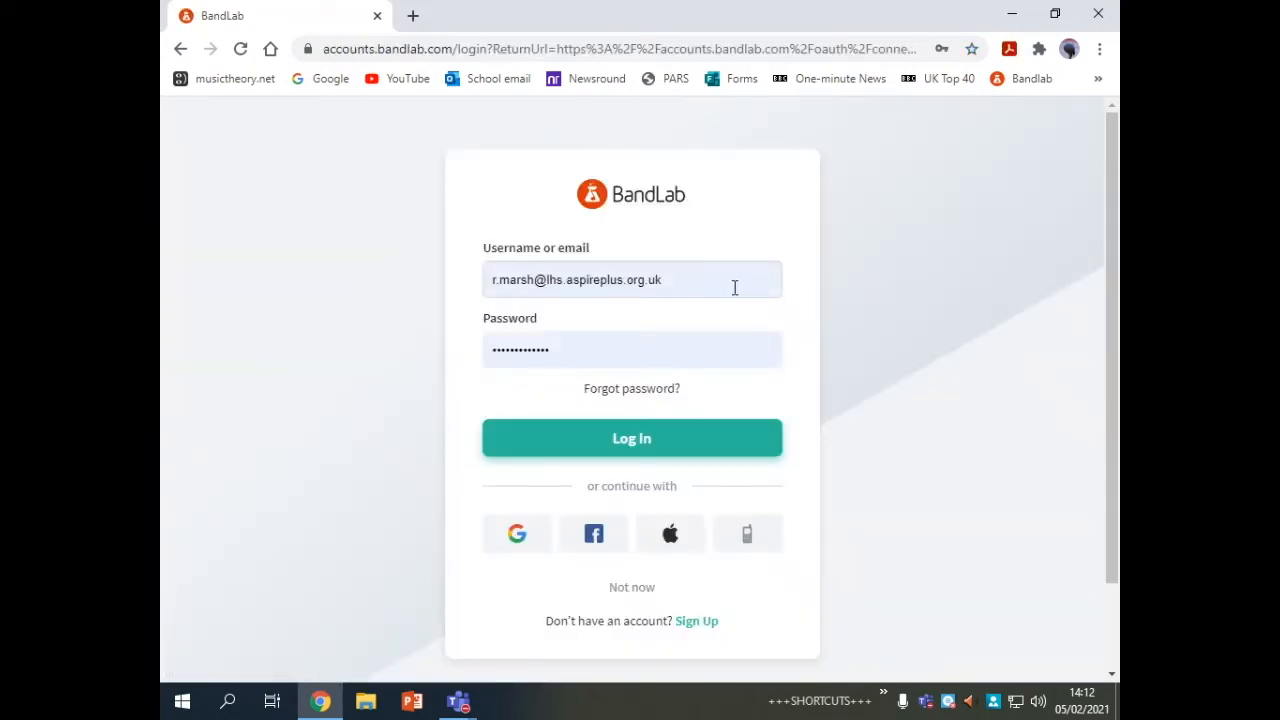
left_click(733, 287)
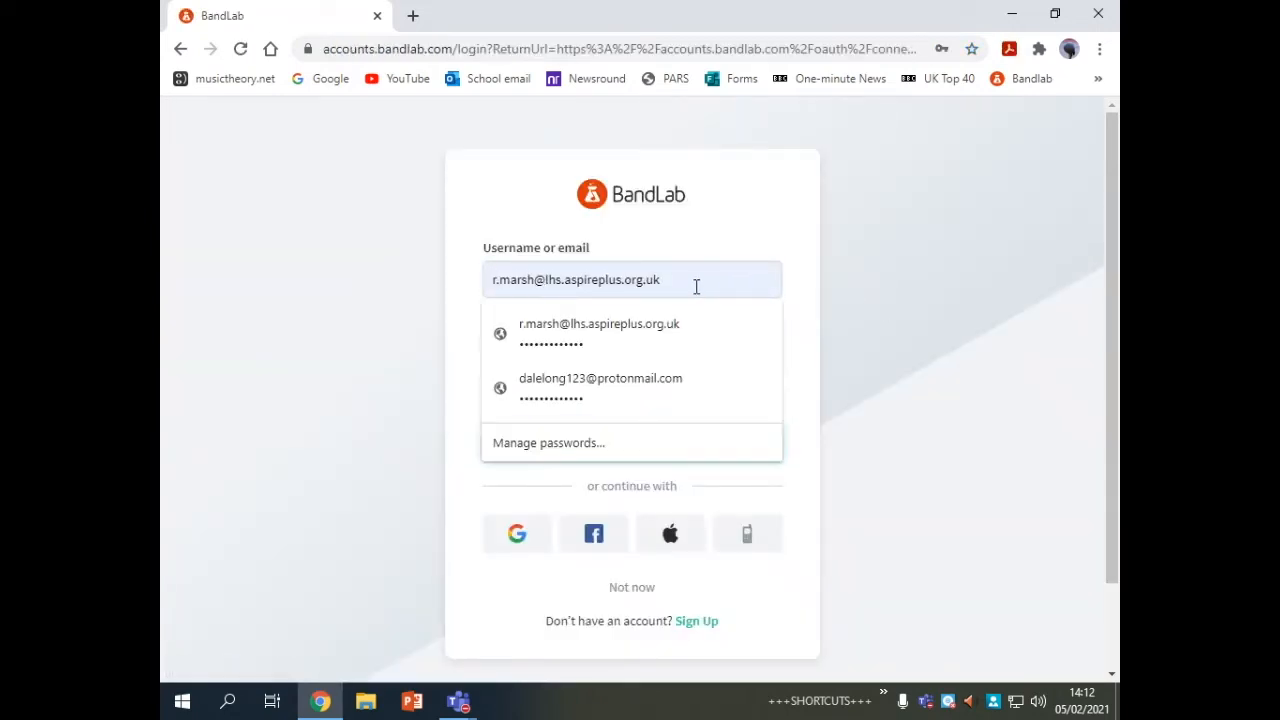
left_click(554, 378)
left_click(640, 437)
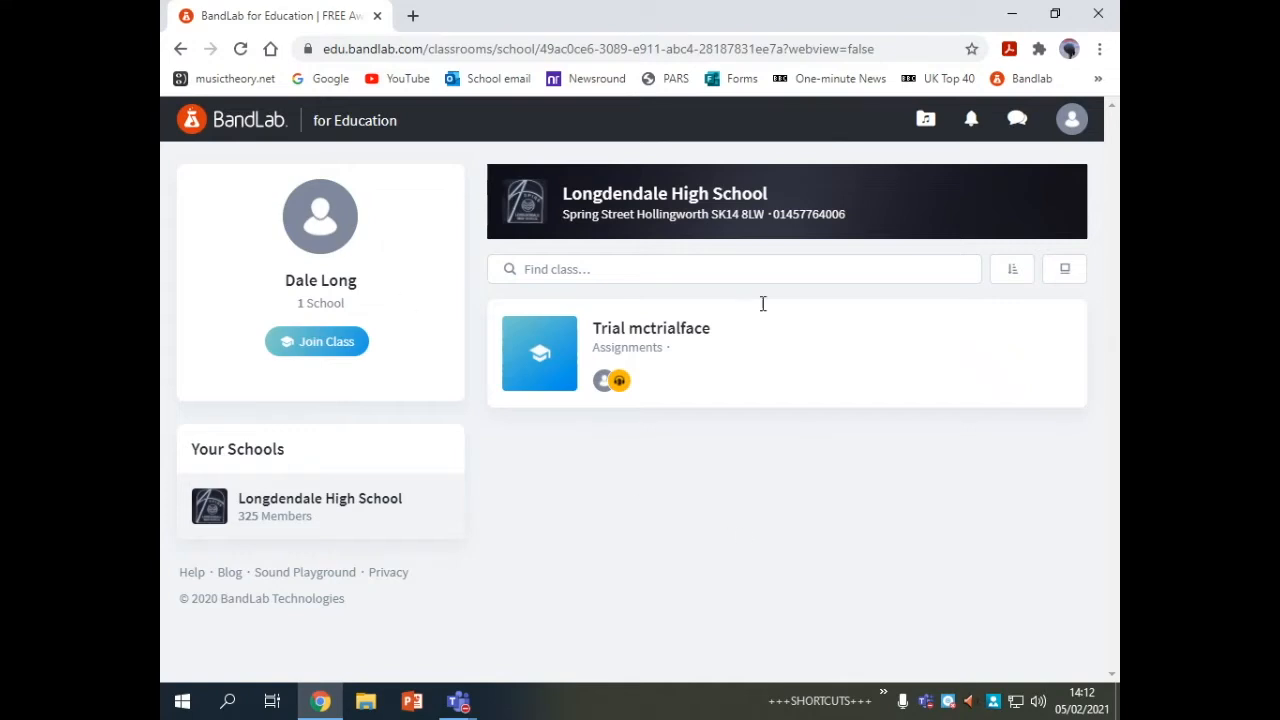
Step: Start the MIDI editor - Challenge 1 assignment in the Trial mctrialface class from the Teacher's Assignment, without choosing a new track type
left_click(628, 336)
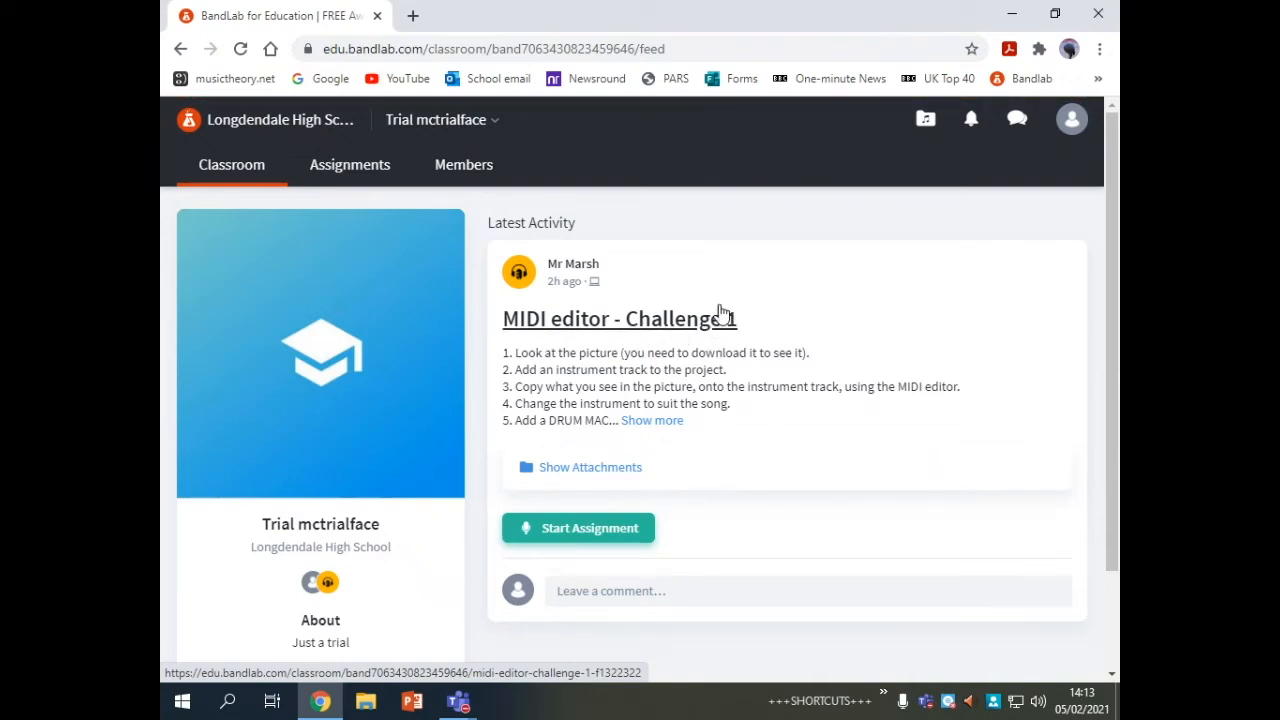
left_click(661, 322)
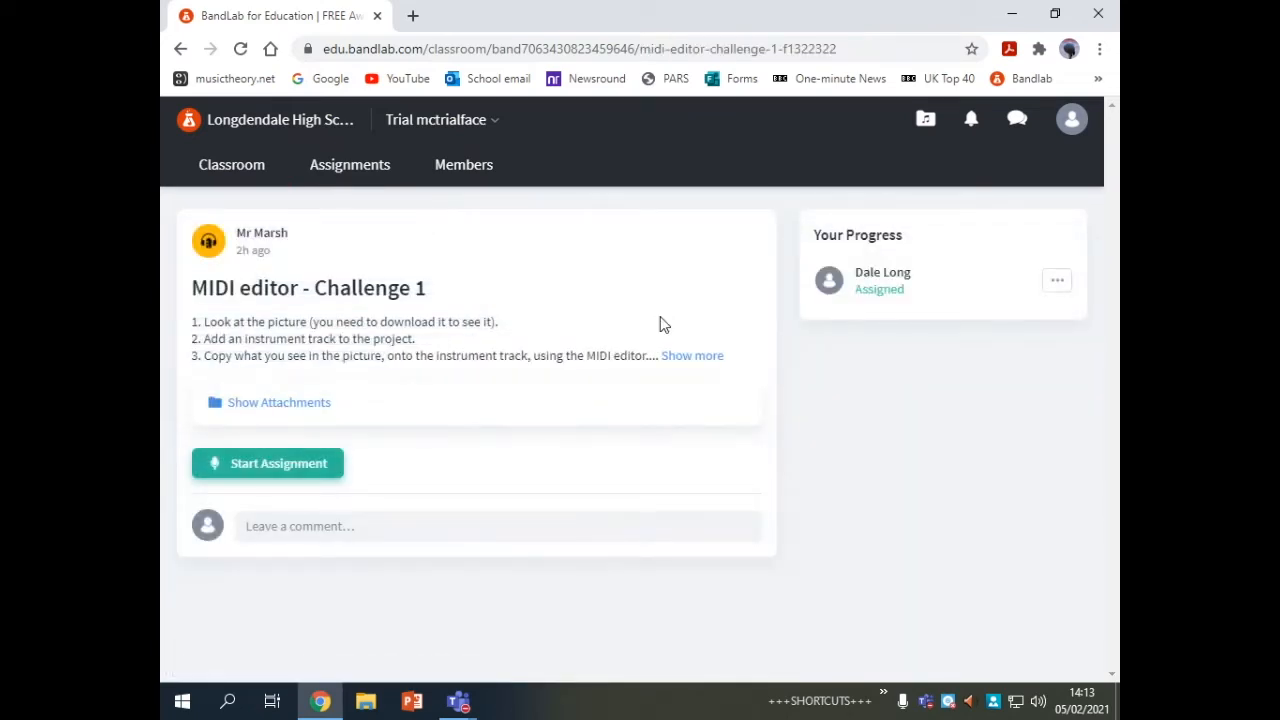
left_click(270, 466)
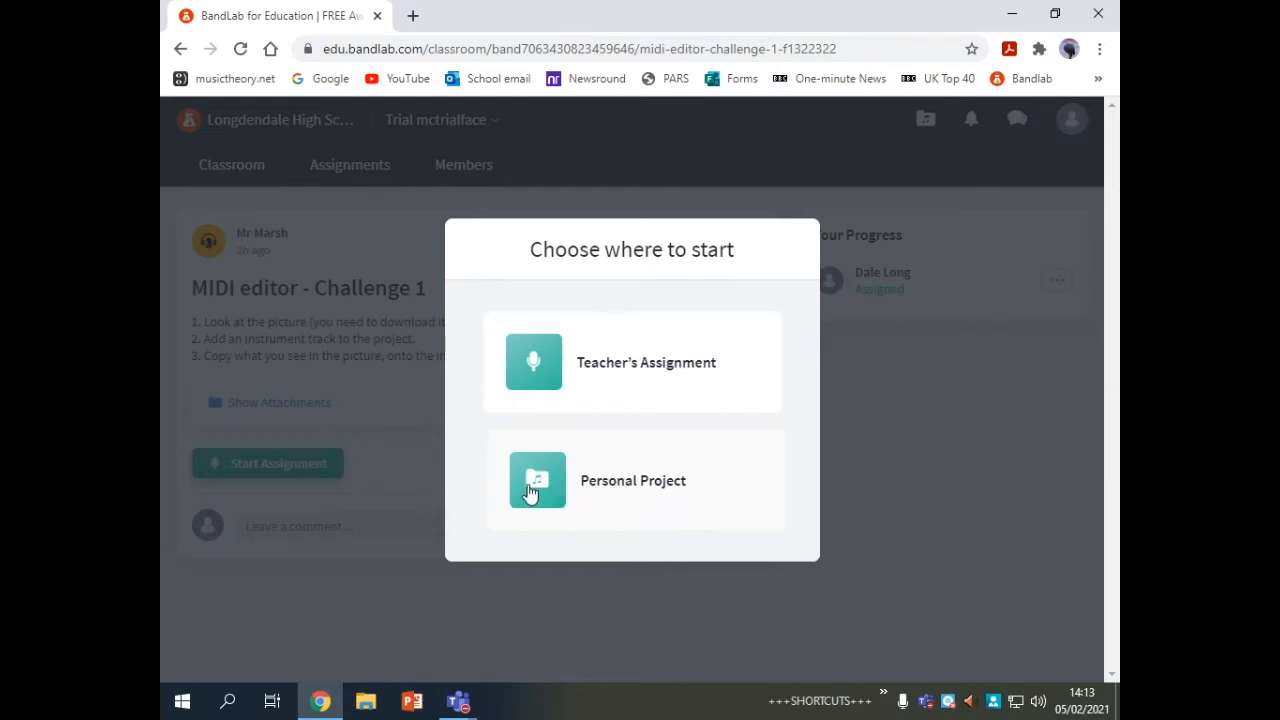
left_click(655, 365)
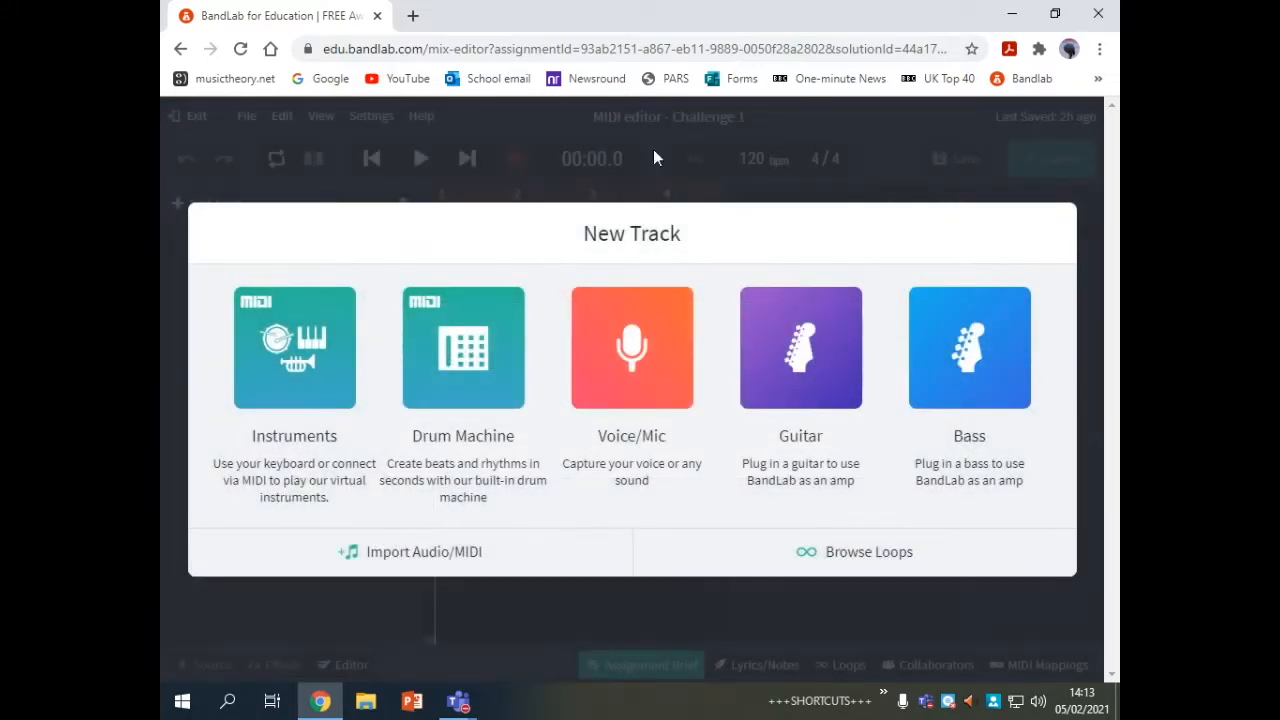
left_click(504, 616)
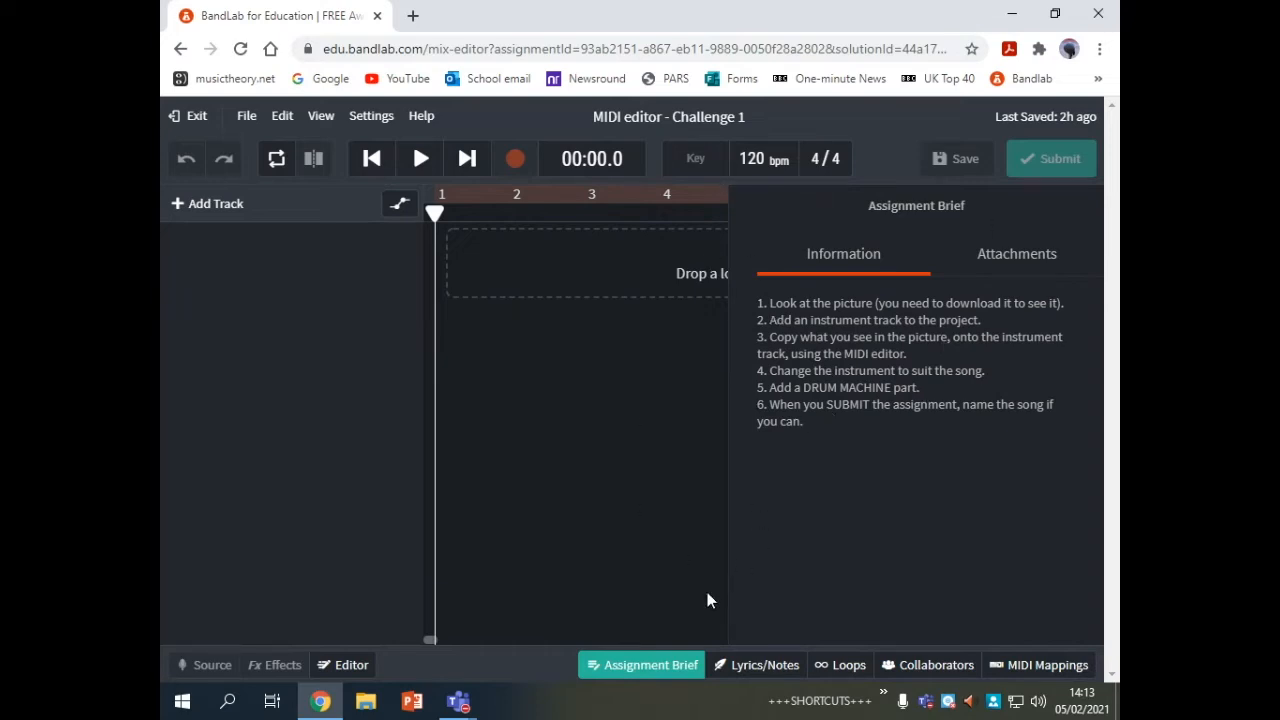
Step: Hide and show the assignment brief, leaving it open on the instructions
left_click(647, 668)
left_click(647, 668)
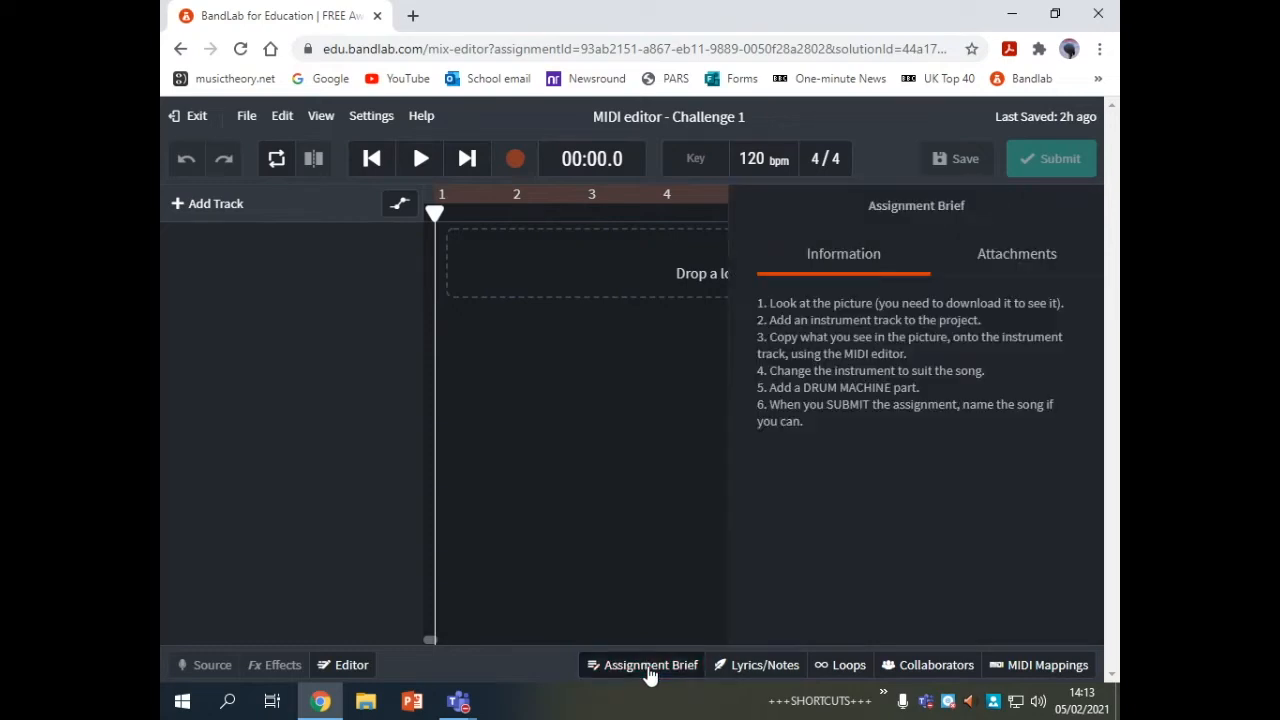
left_click(647, 668)
left_click(648, 670)
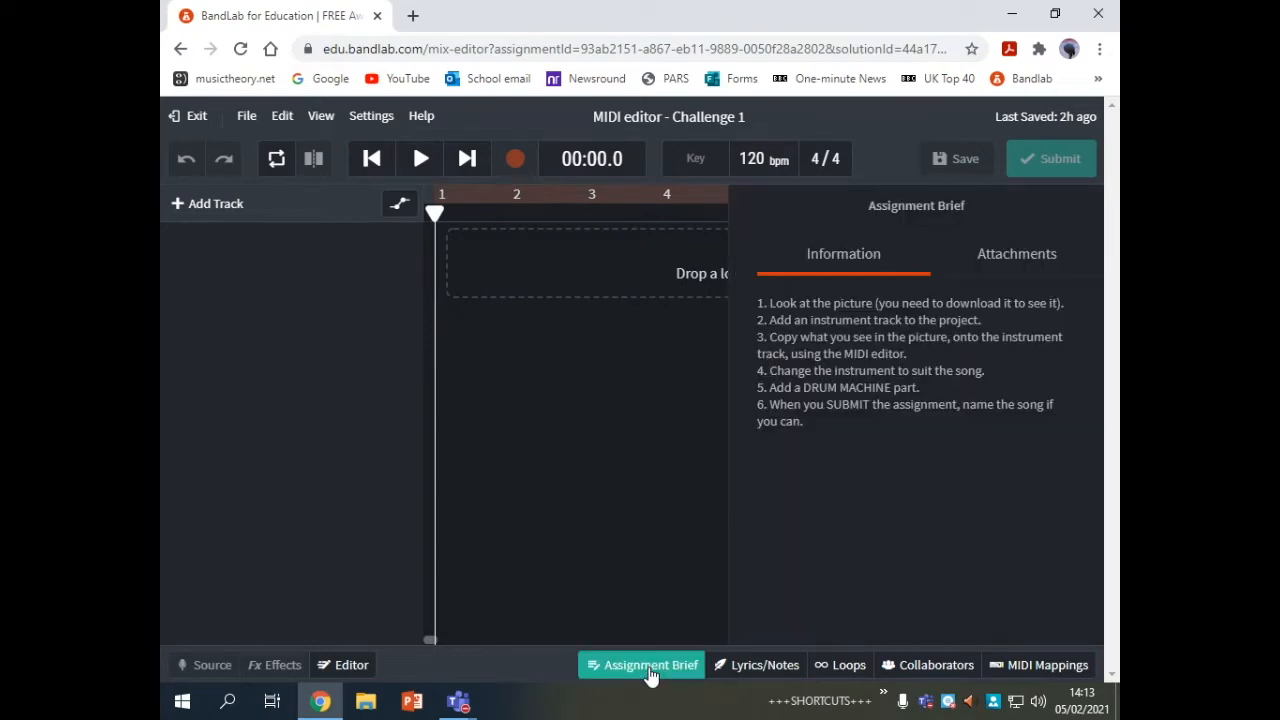
left_click(647, 672)
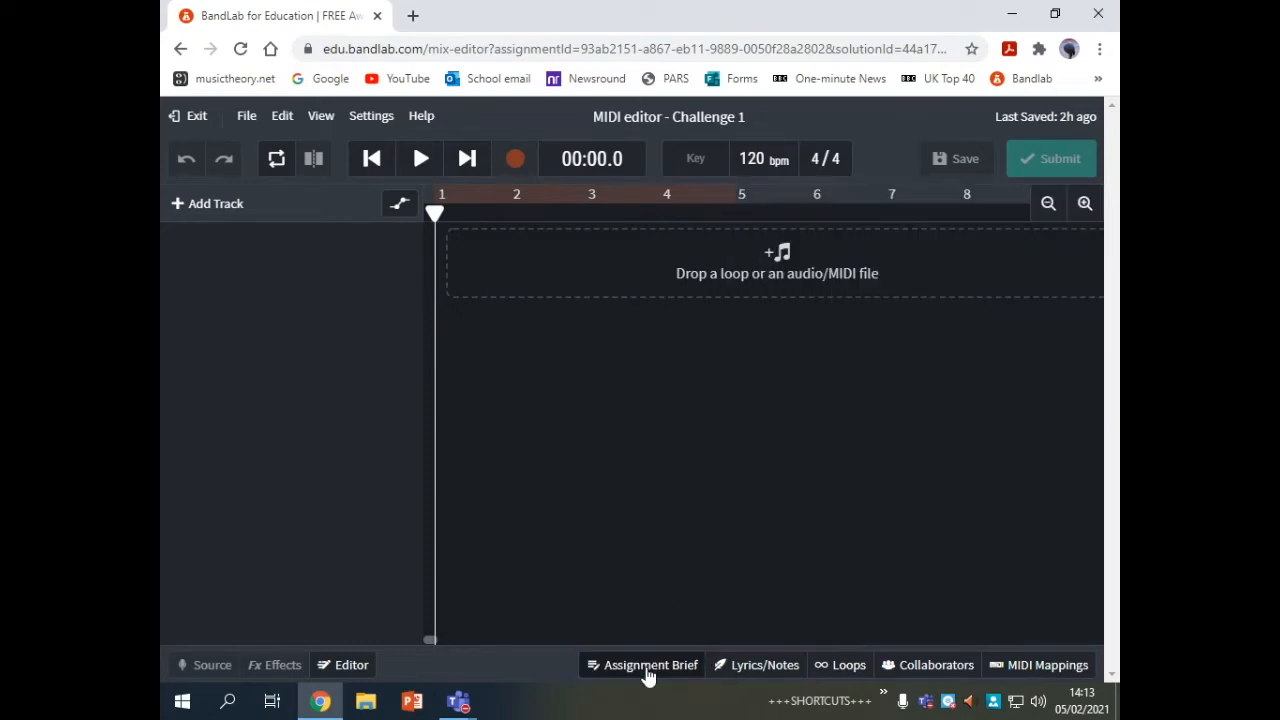
left_click(647, 676)
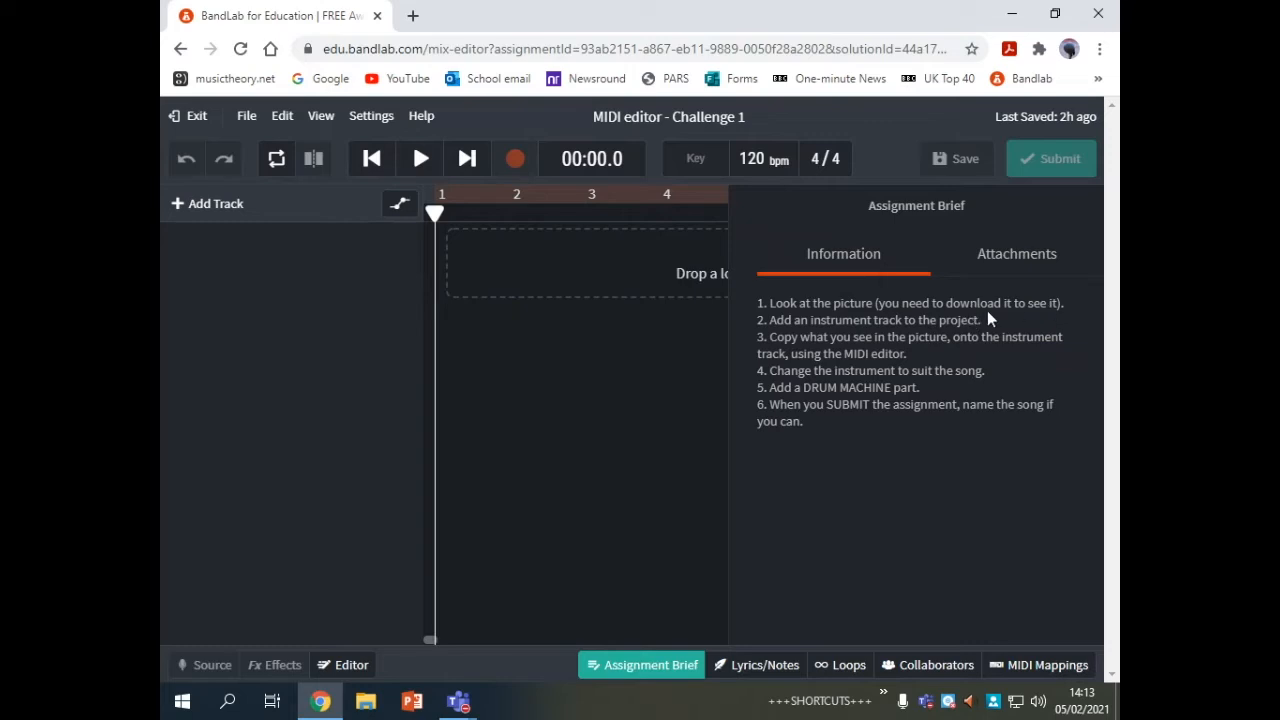
Step: Download the Challenge 1.PNG attachment from the assignment brief and open the picture
left_click(1020, 262)
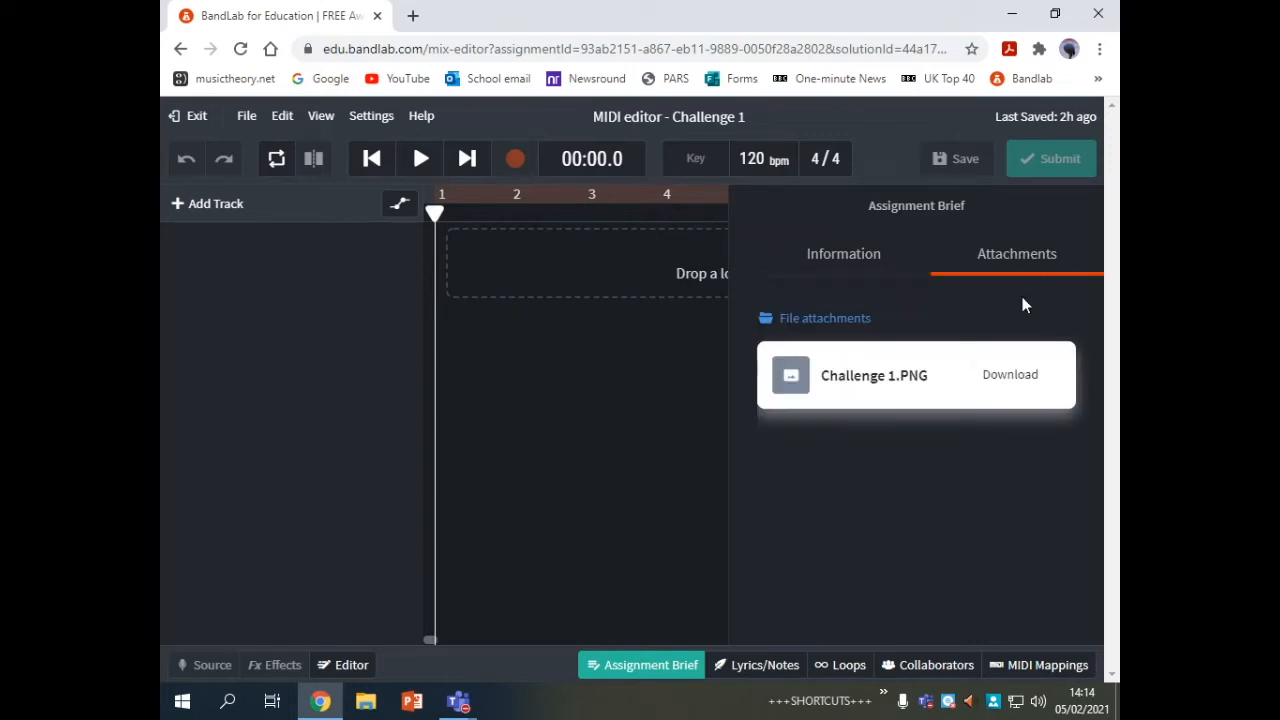
left_click(1020, 380)
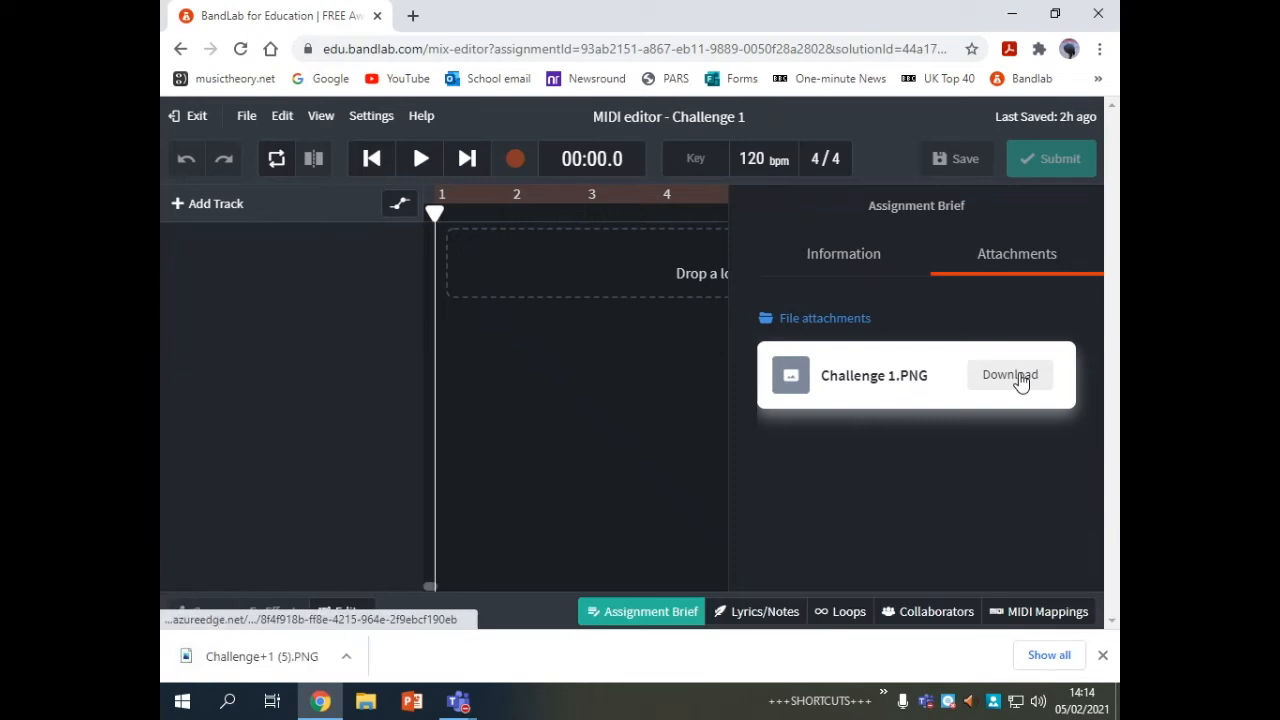
left_click(356, 658)
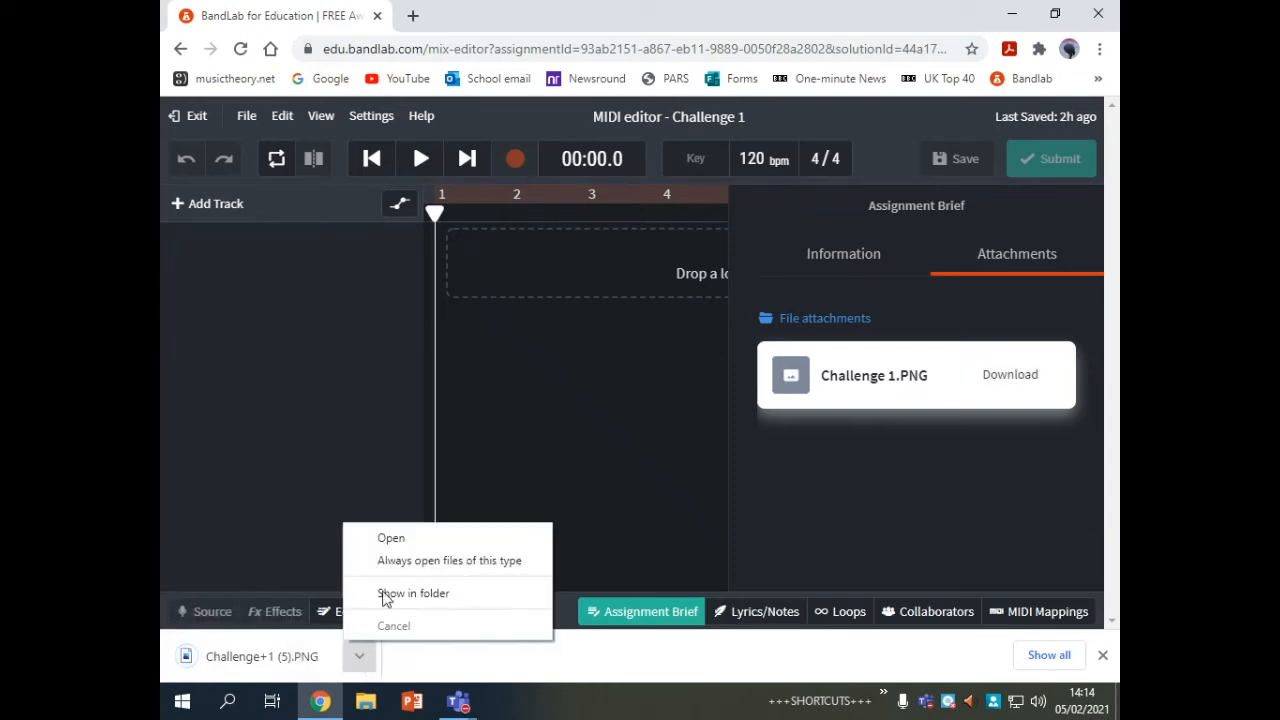
left_click(401, 539)
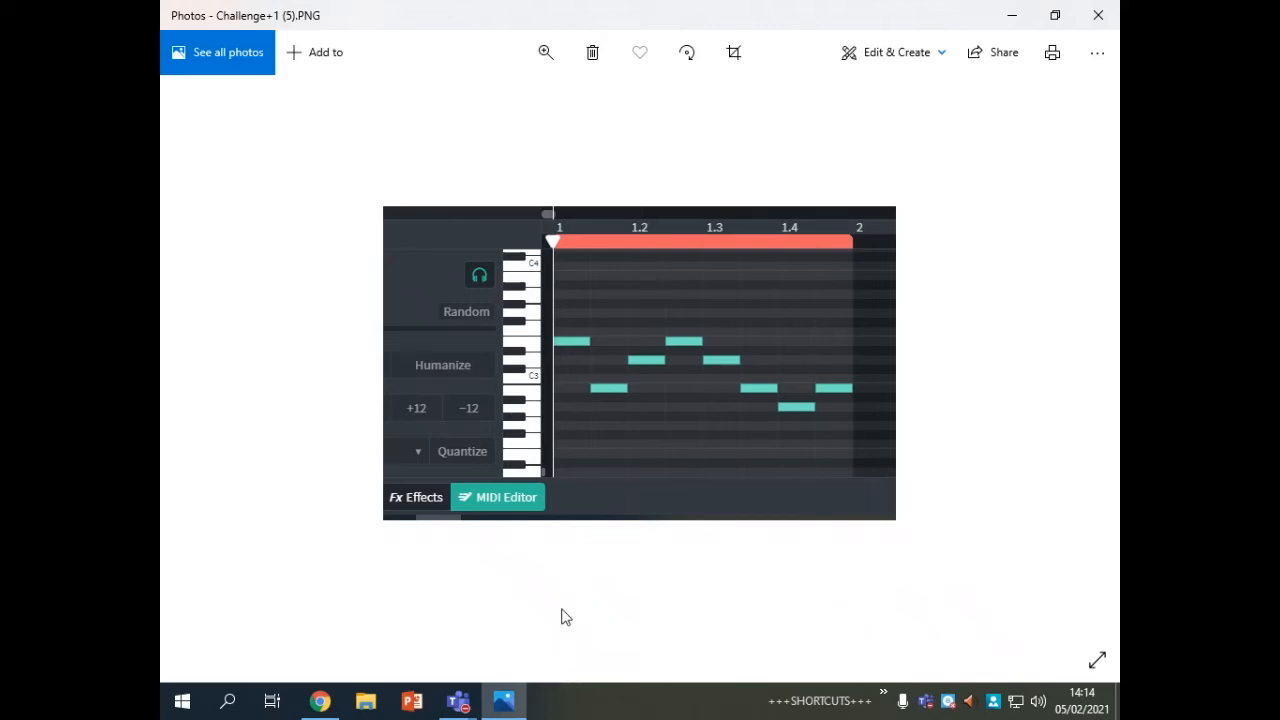
Step: Switch back to BandLab in Chrome, review the brief's written instructions and close the brief
left_click(320, 701)
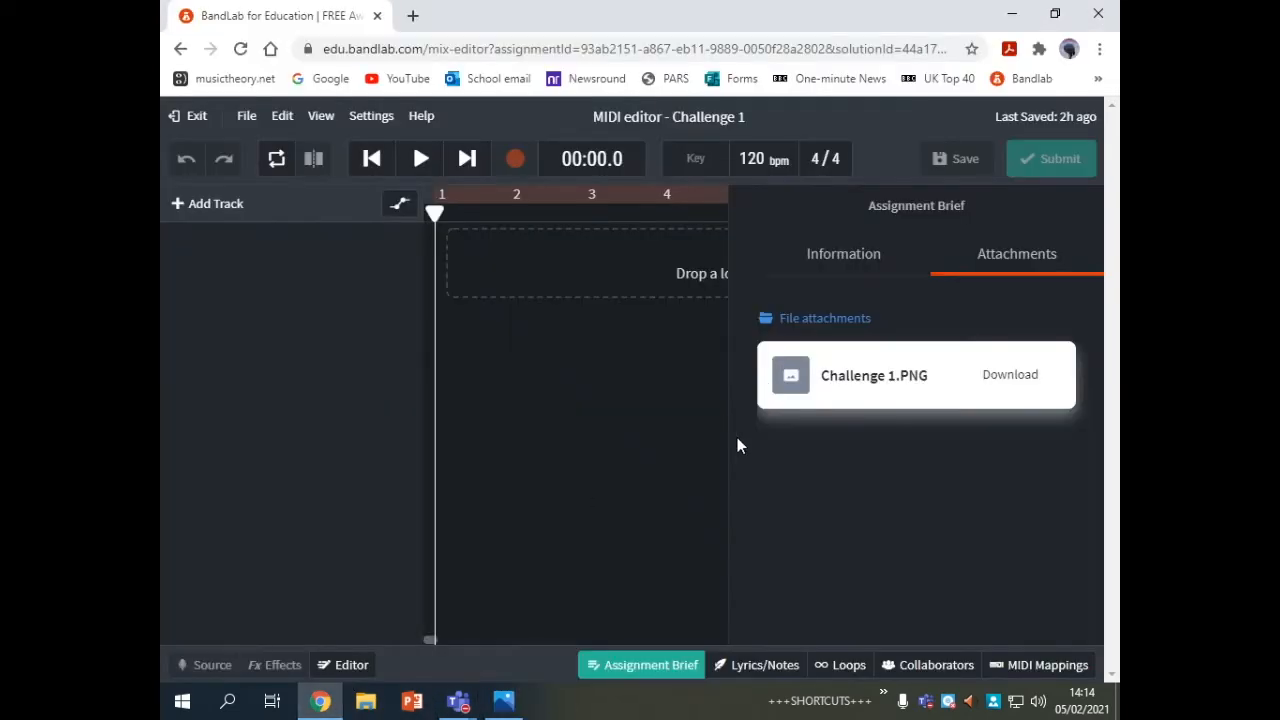
left_click(839, 268)
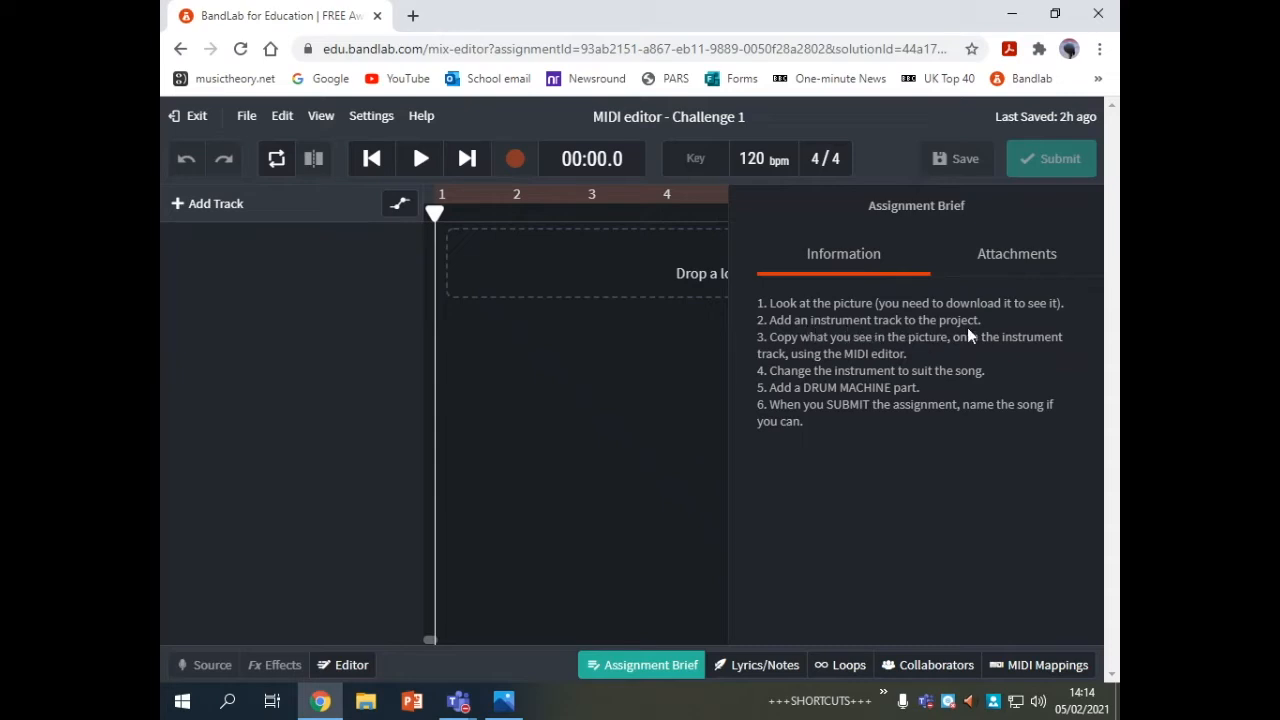
left_click(665, 668)
Step: Add an Instruments track to the project, try a note on its piano keyboard and close the instrument panel
left_click(210, 207)
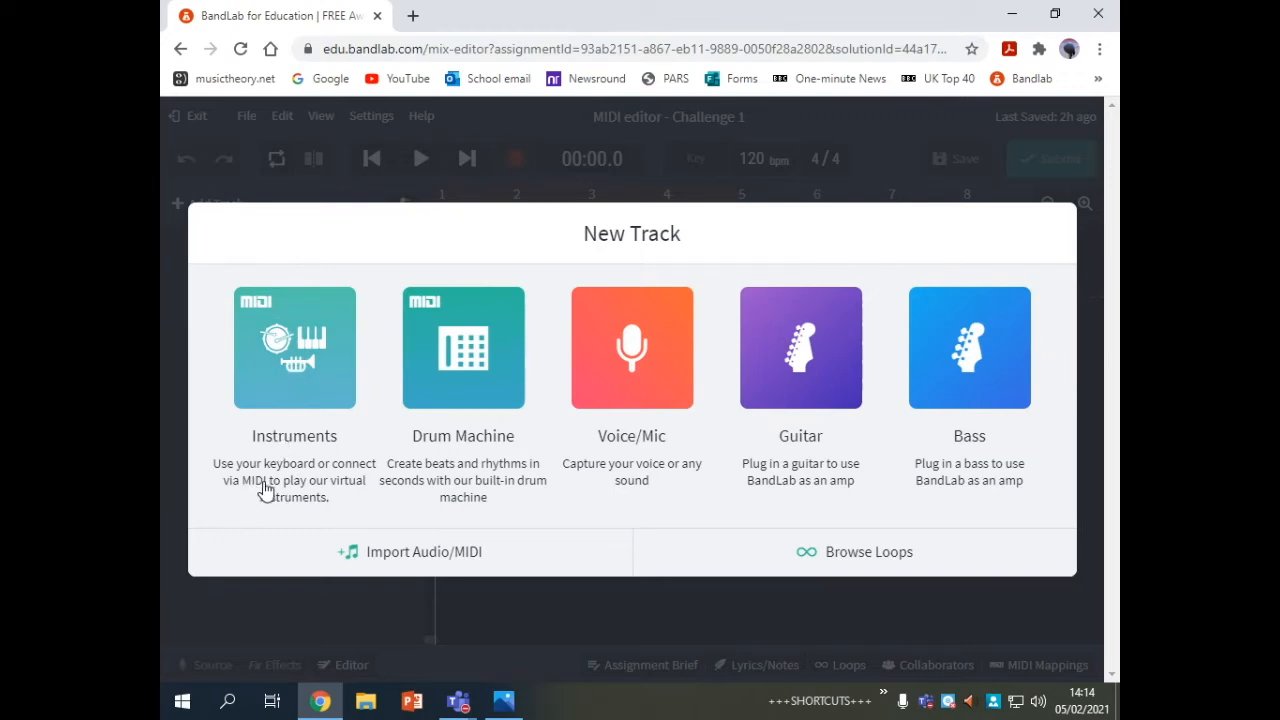
left_click(290, 350)
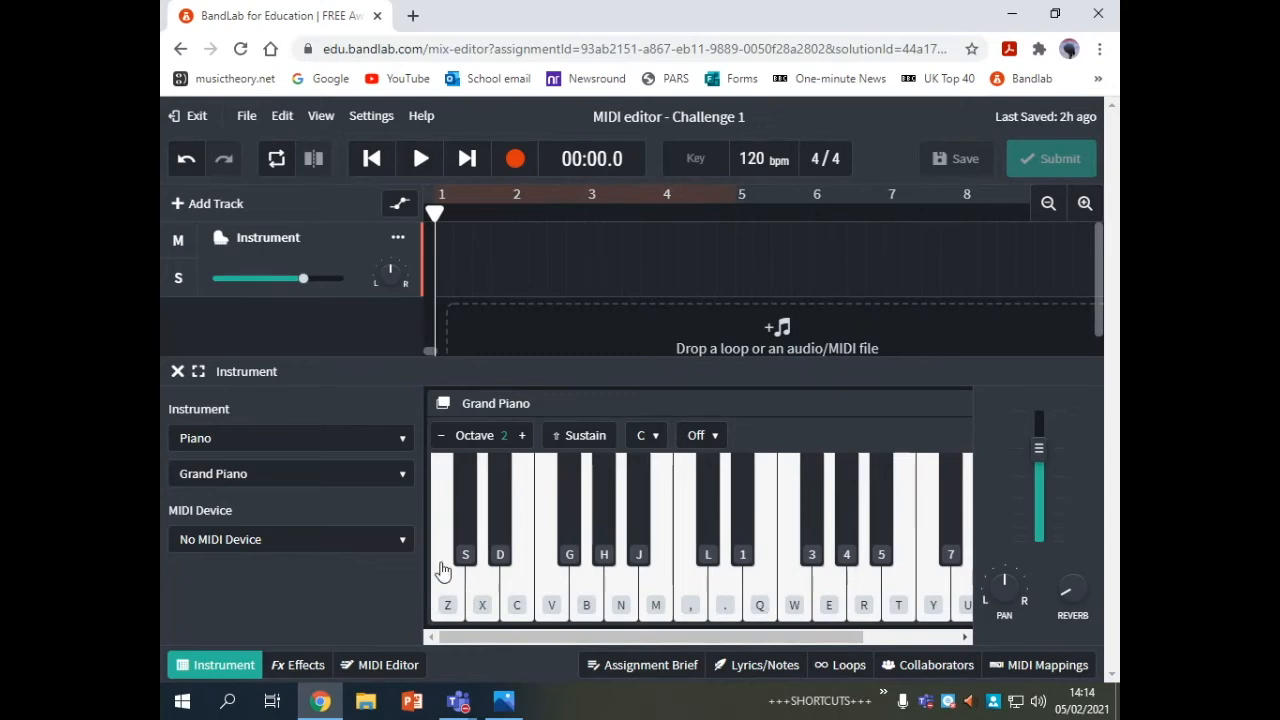
left_click(478, 605)
left_click(180, 371)
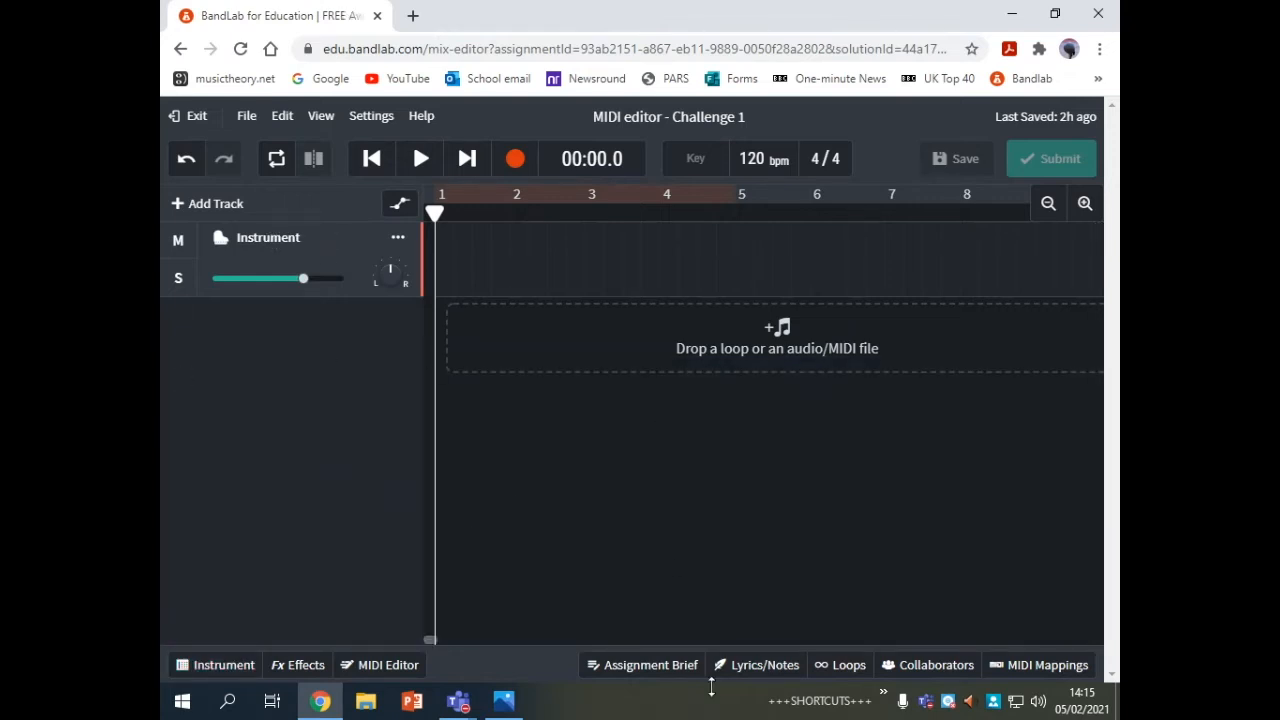
Step: Reread the assignment brief, check the Challenge 1 picture in Photos, and return to BandLab with the brief closed
left_click(677, 672)
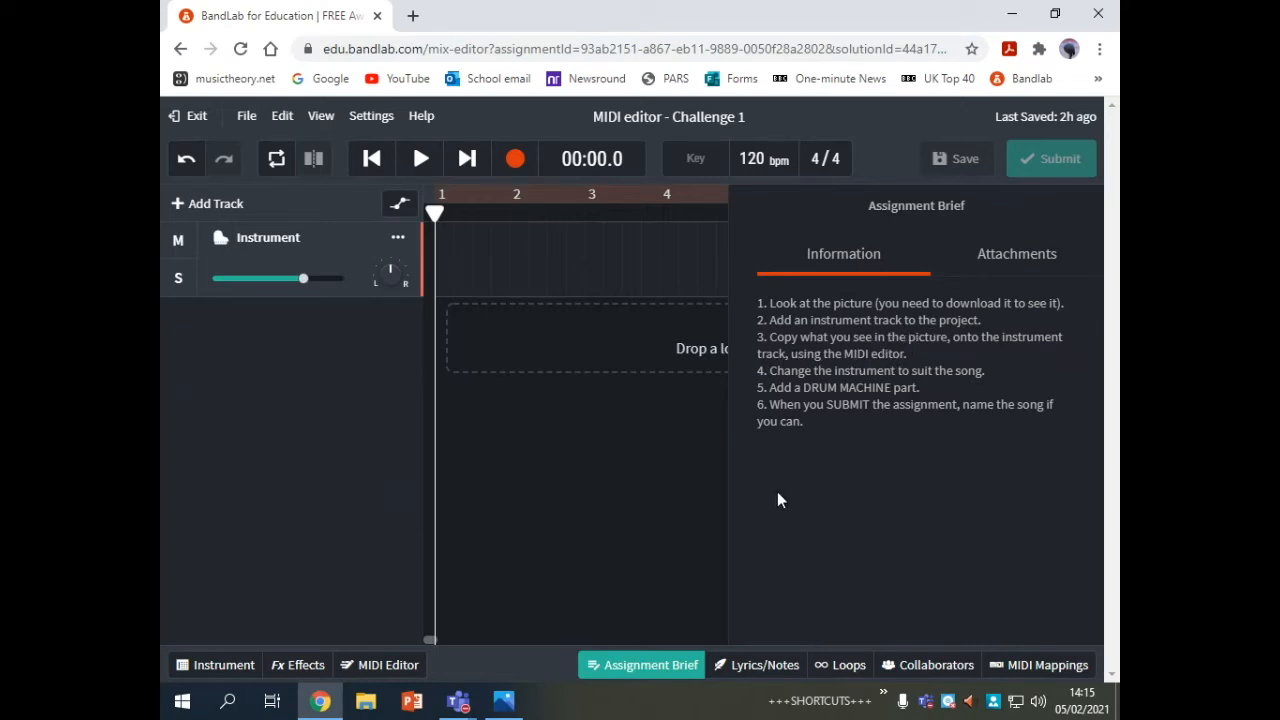
left_click(502, 703)
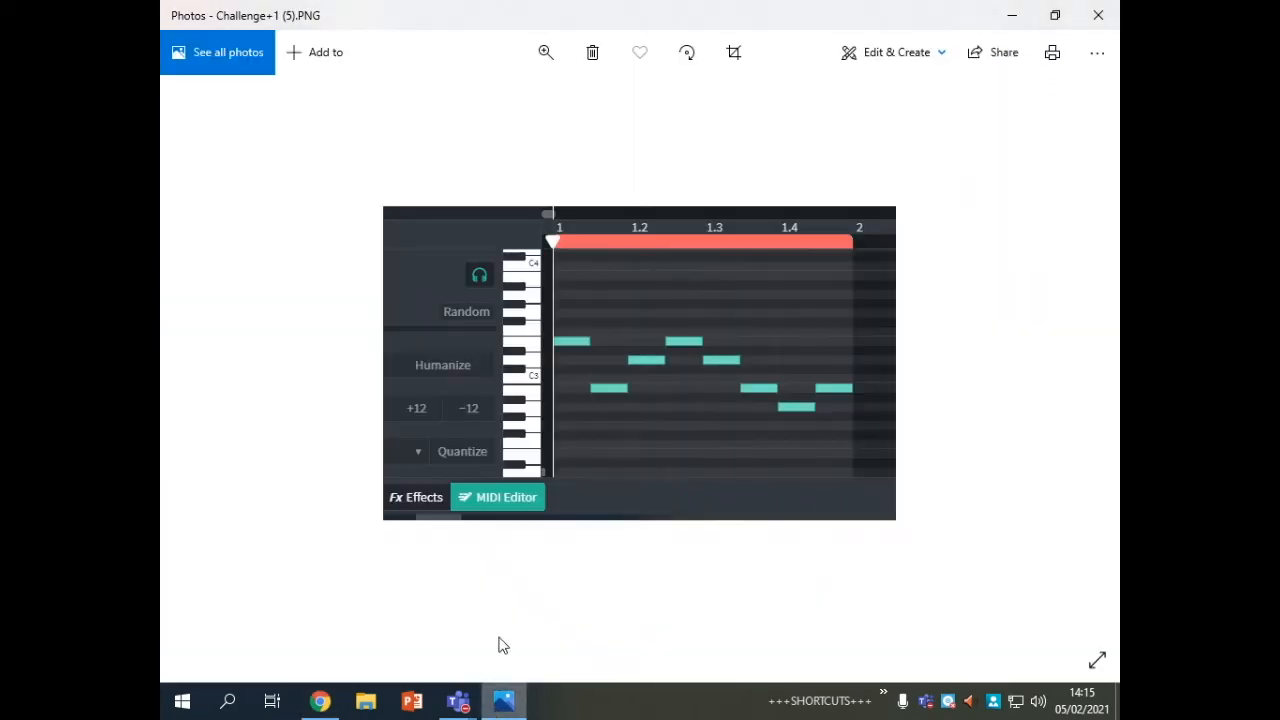
left_click(310, 705)
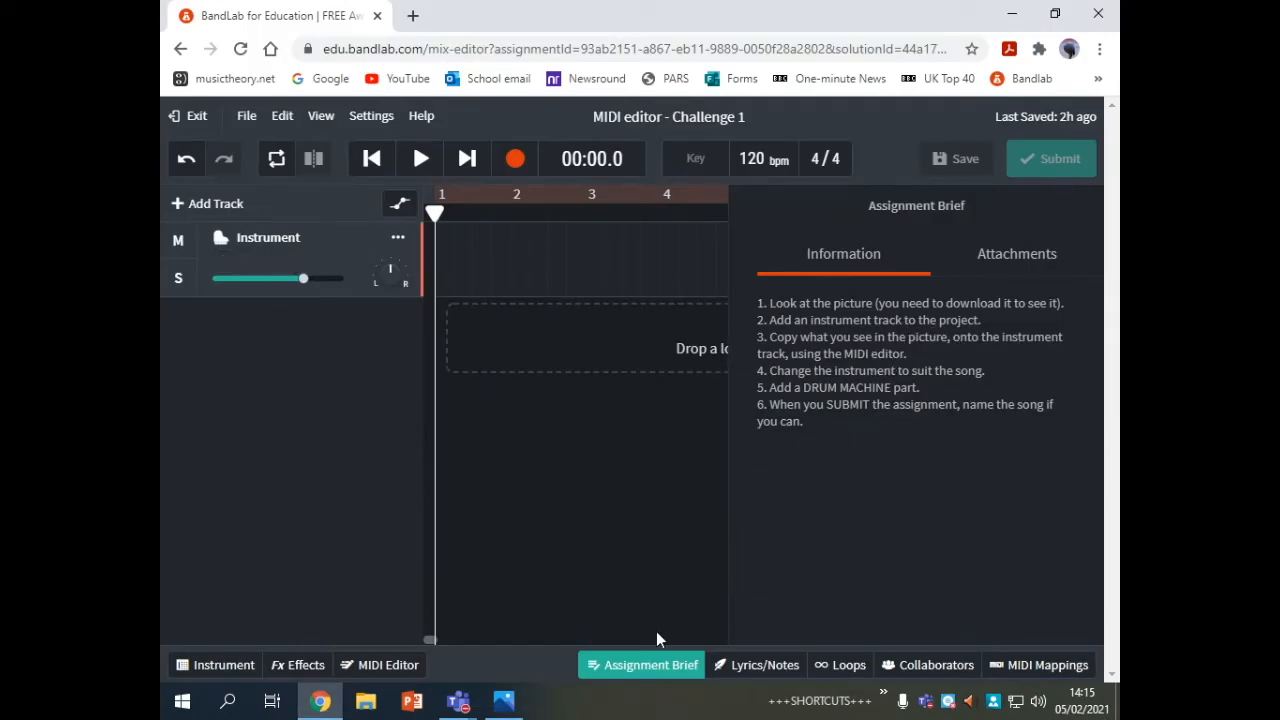
left_click(645, 667)
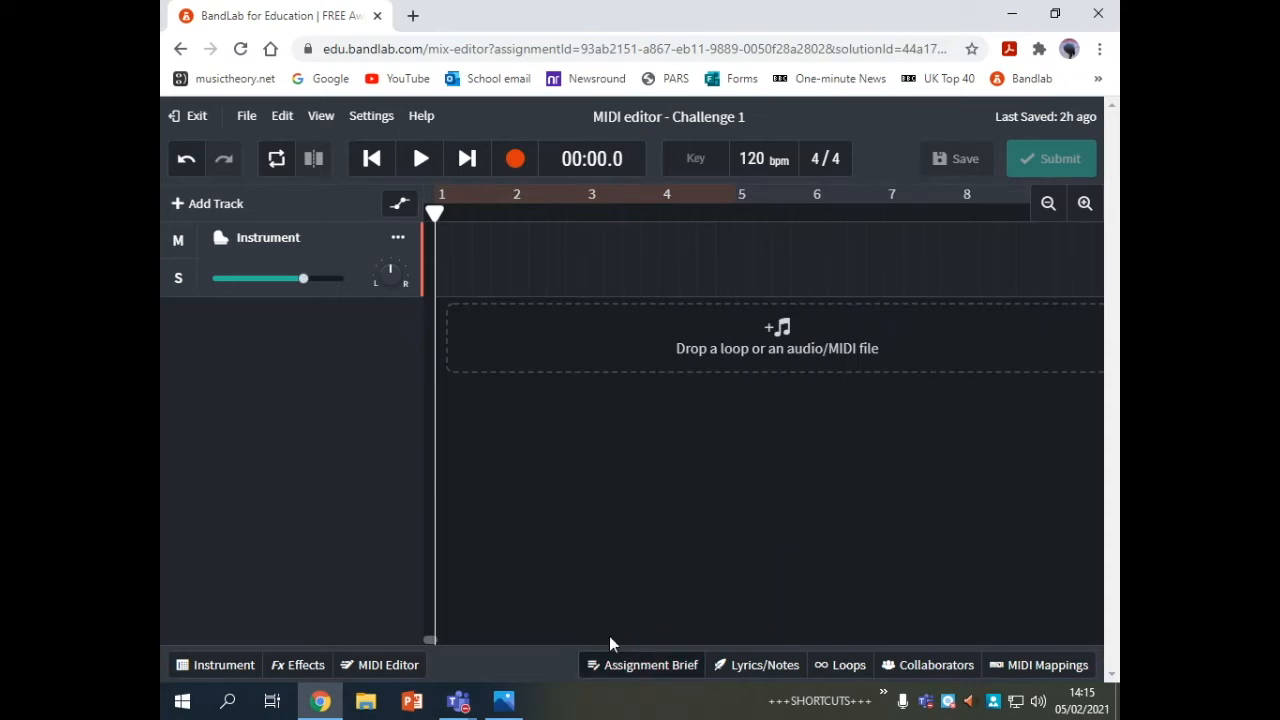
Step: Open the Instrument track in the MIDI Editor, check the reference picture, and draw a first note at beat 1 on the E above C2
left_click(390, 670)
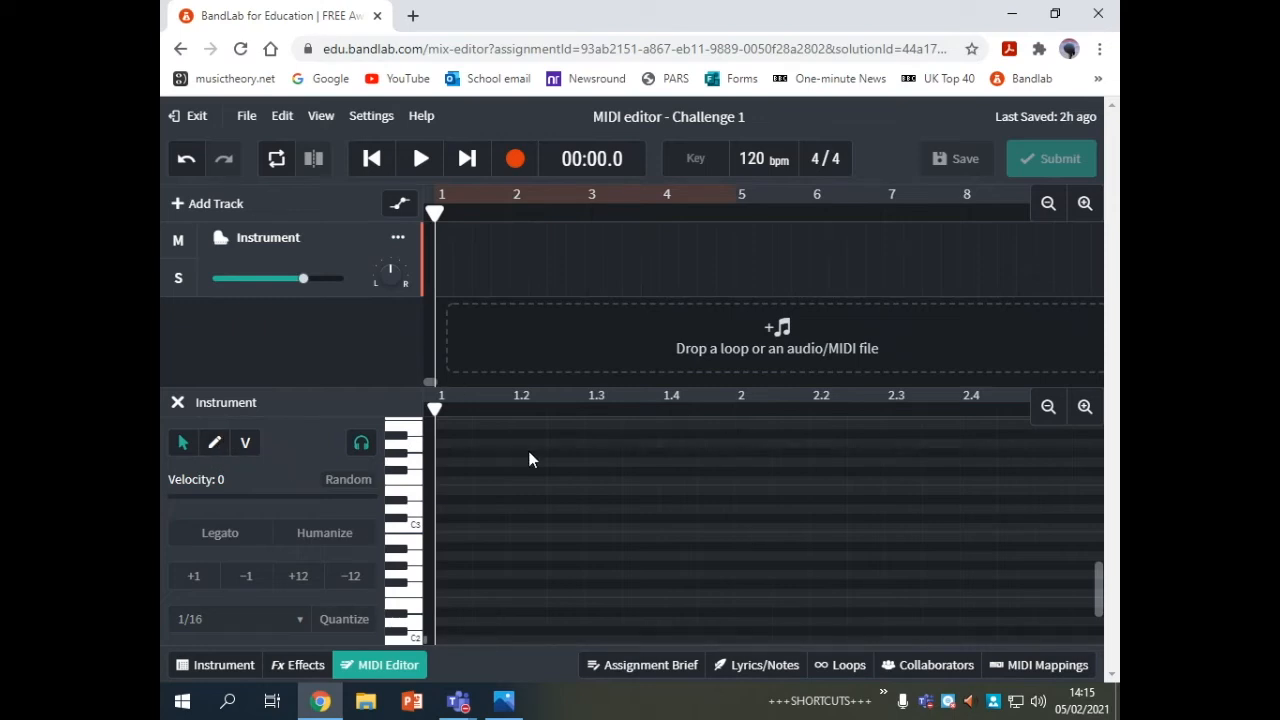
left_click(503, 703)
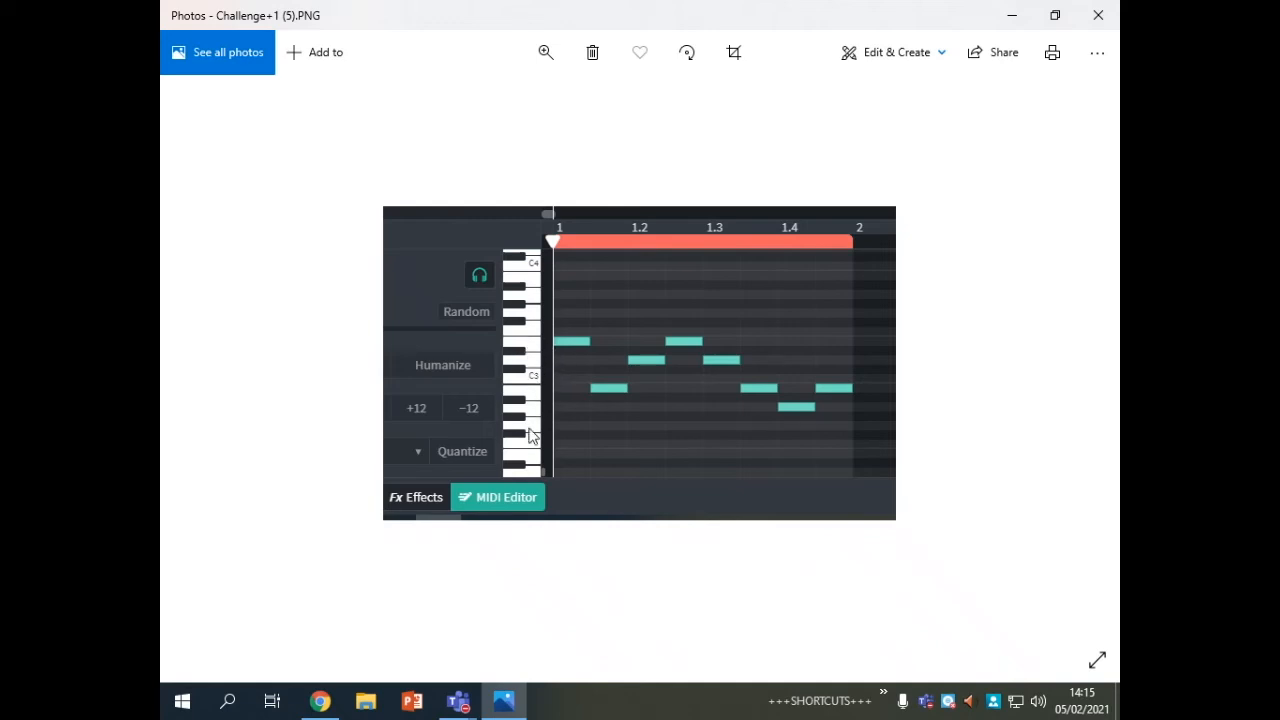
left_click(320, 702)
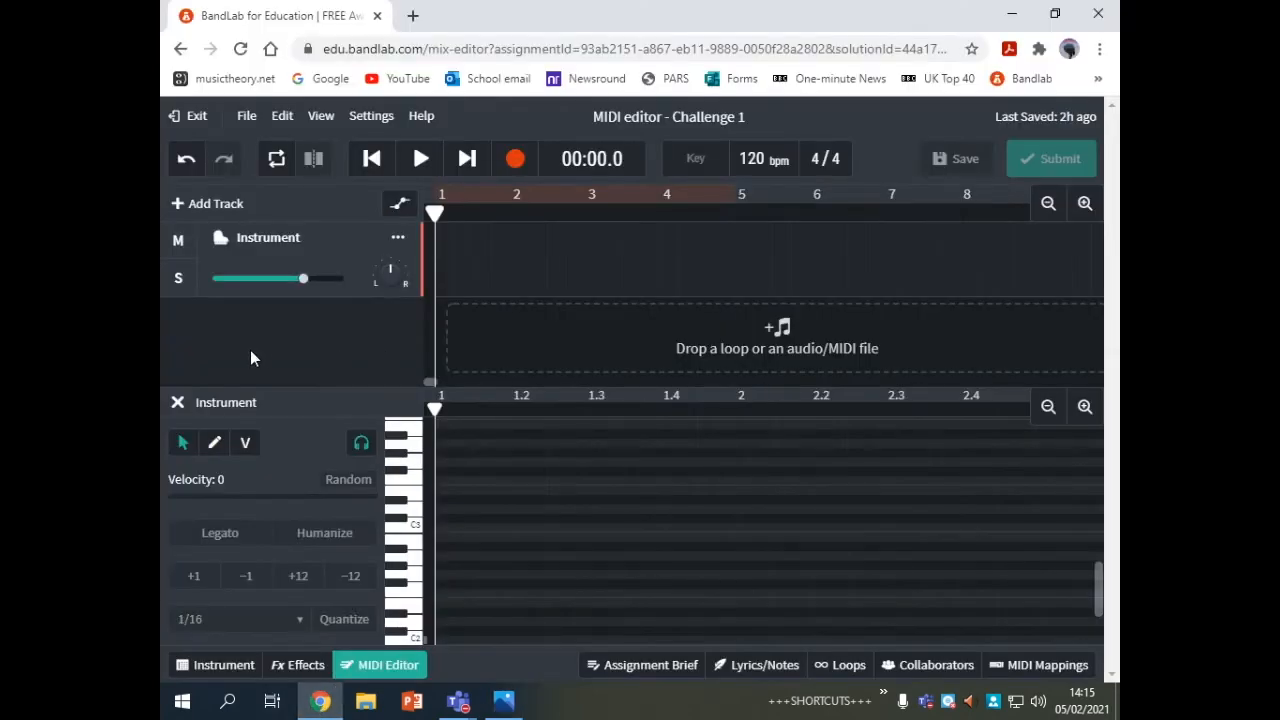
left_click(214, 445)
left_click(449, 612)
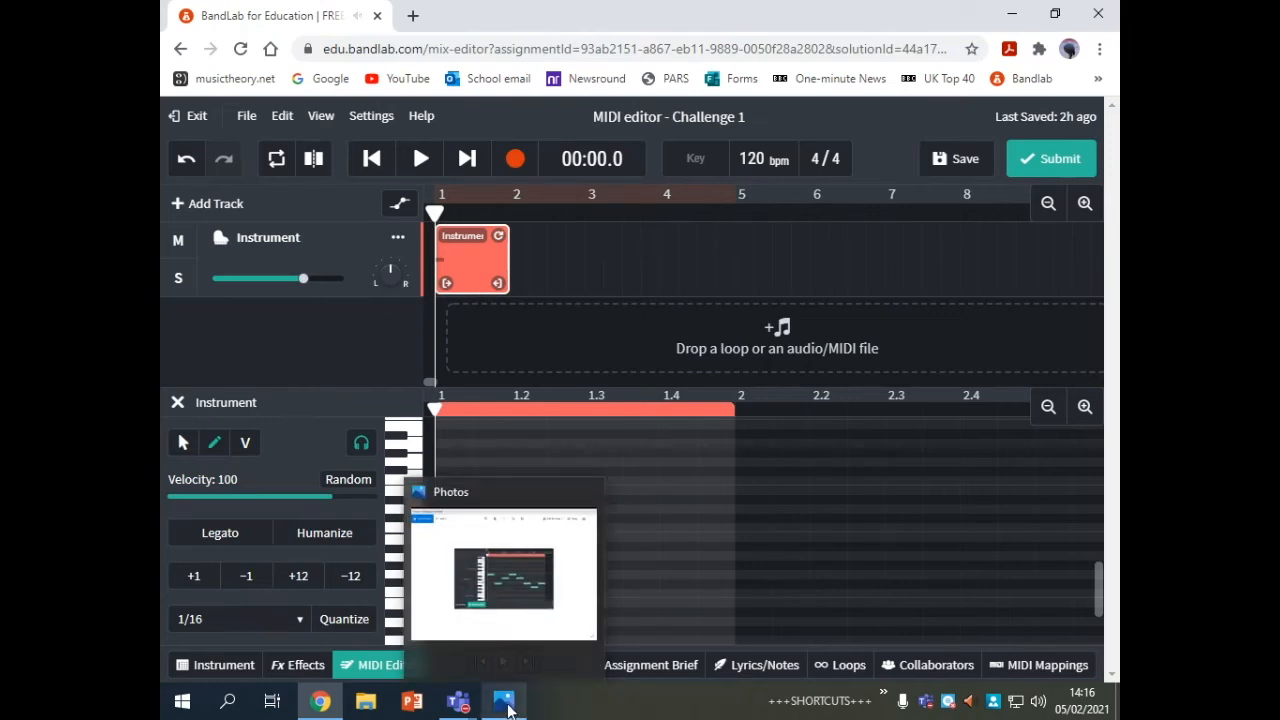
Step: Compare the first note with the Challenge 1 picture in Photos, return to BandLab and draw a second note on C2 directly after it
left_click(506, 704)
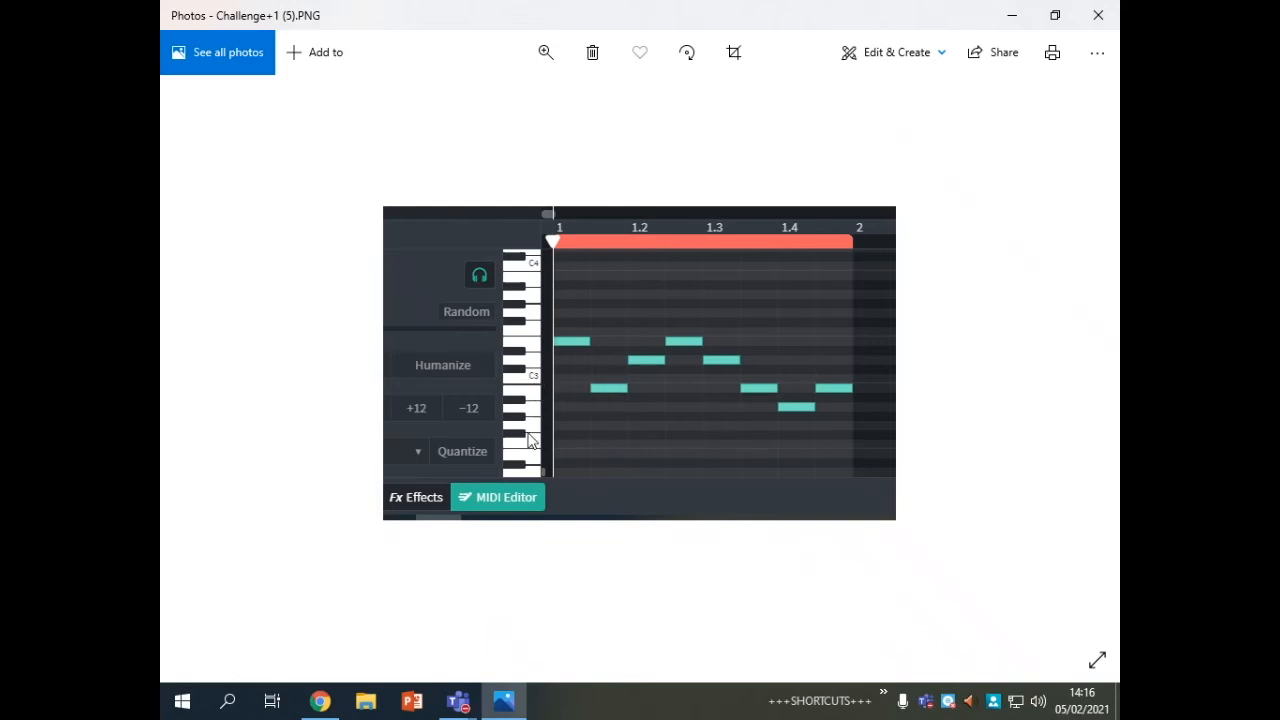
mouse_move(320, 700)
left_click(318, 600)
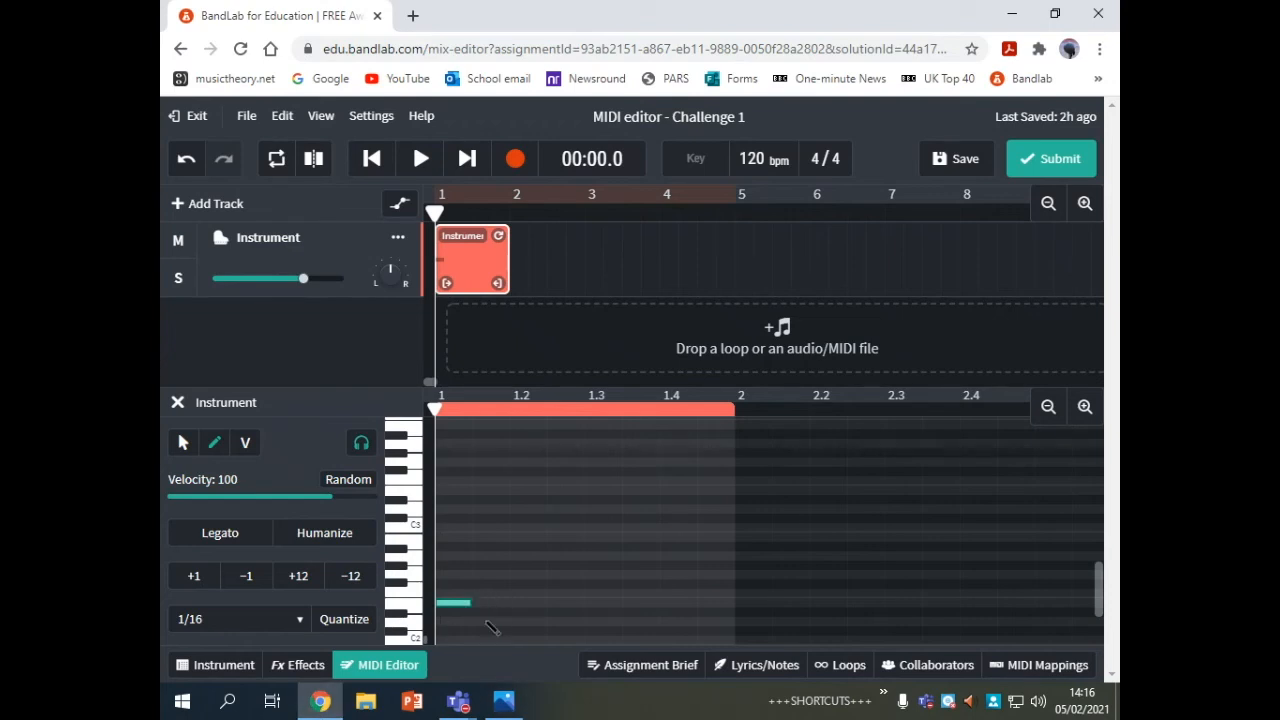
left_click(506, 702)
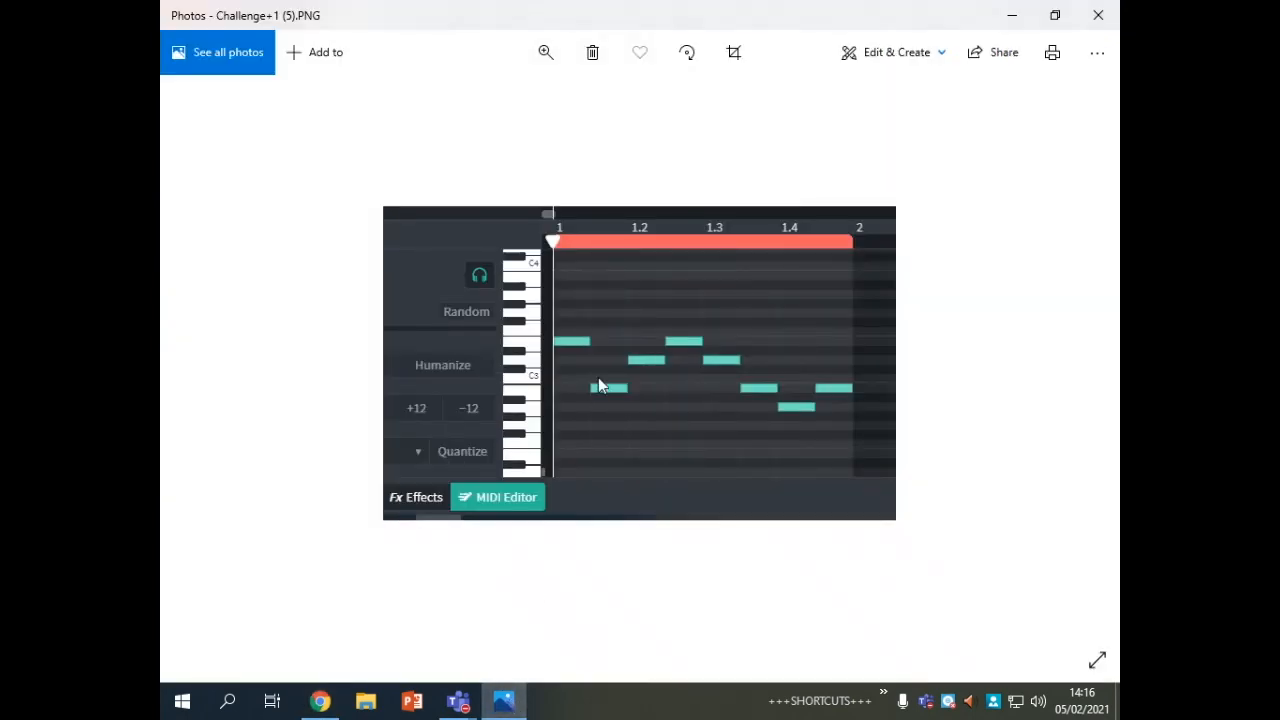
left_click(320, 702)
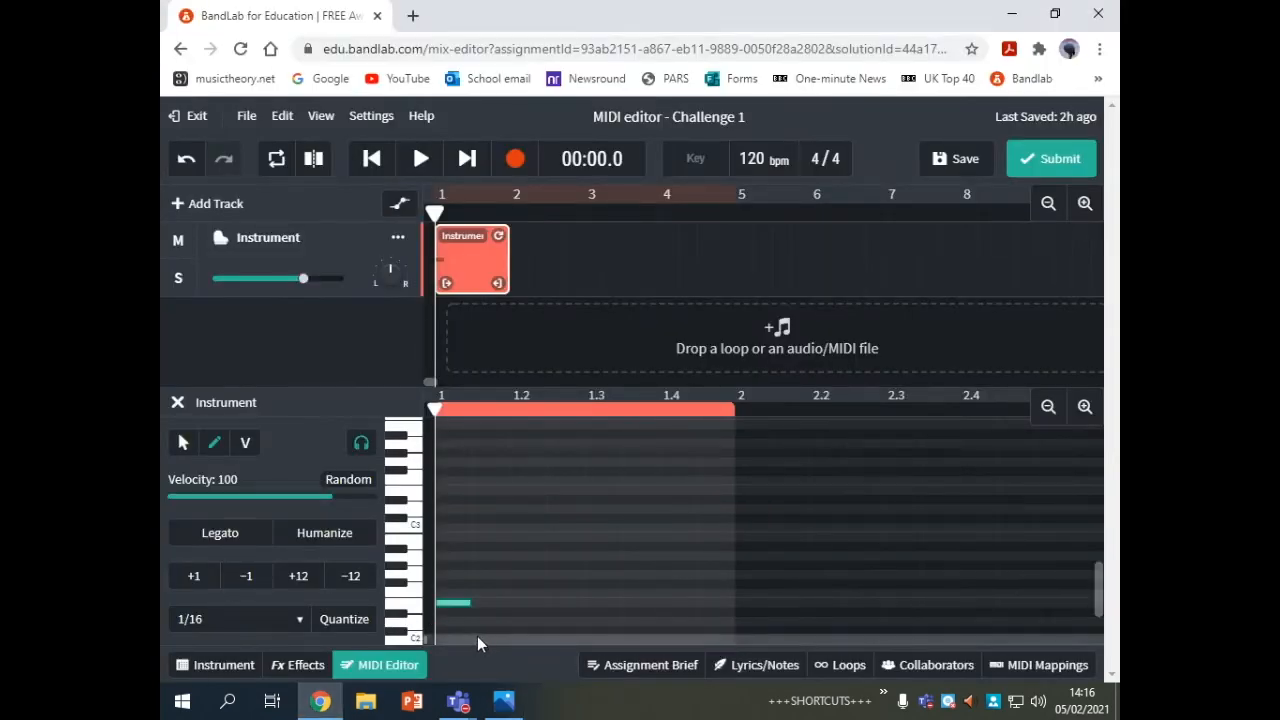
scroll(477, 636, "down", 1)
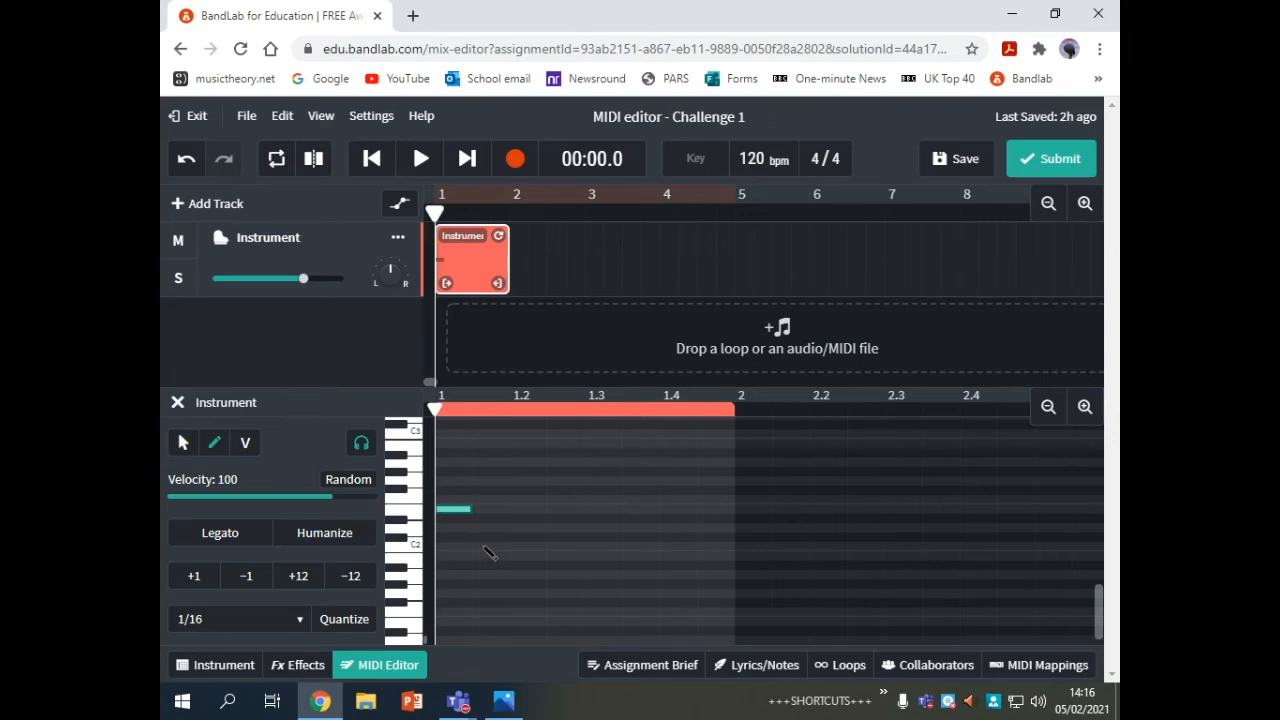
left_click(481, 546)
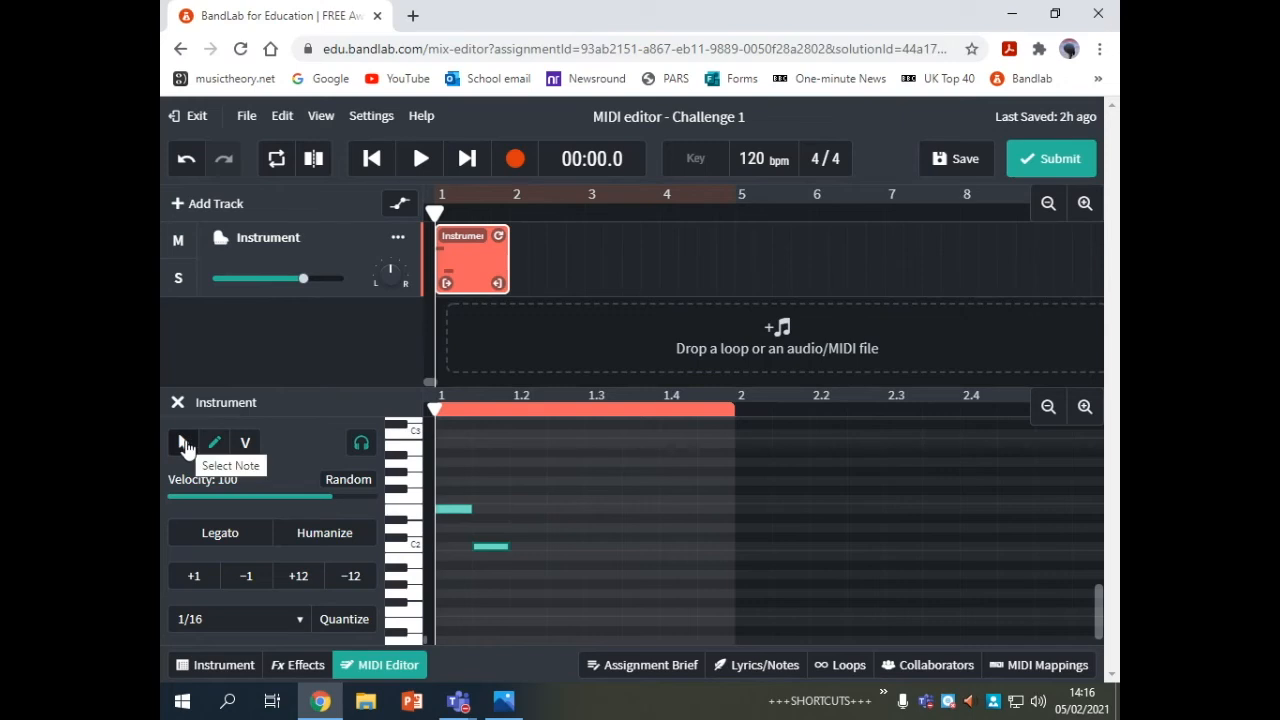
Step: Move the second note down one semitone to the B below C2 using the Select Note tool
left_click(184, 444)
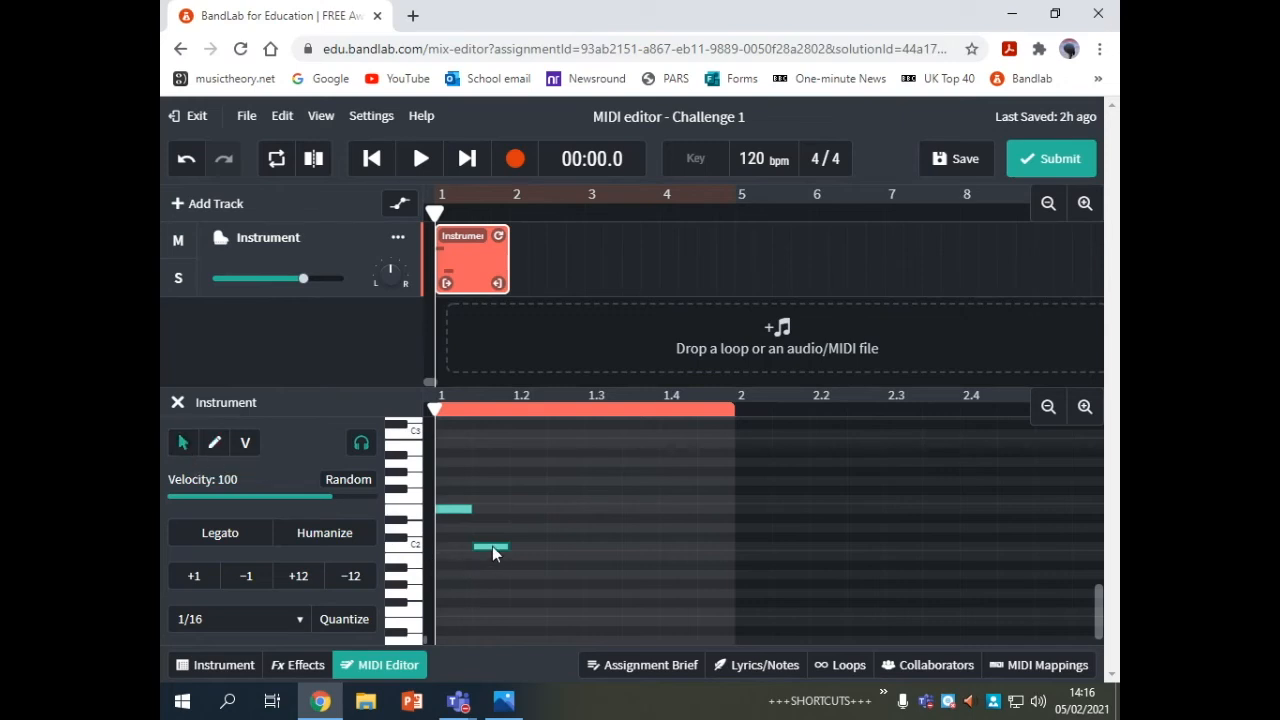
left_click_drag(492, 547, 492, 555)
key("Down")
left_click(457, 512)
left_click(490, 558)
Step: Check the picture in Photos, return to BandLab and extend the end of the Instrument region to beat 2.2
left_click(504, 701)
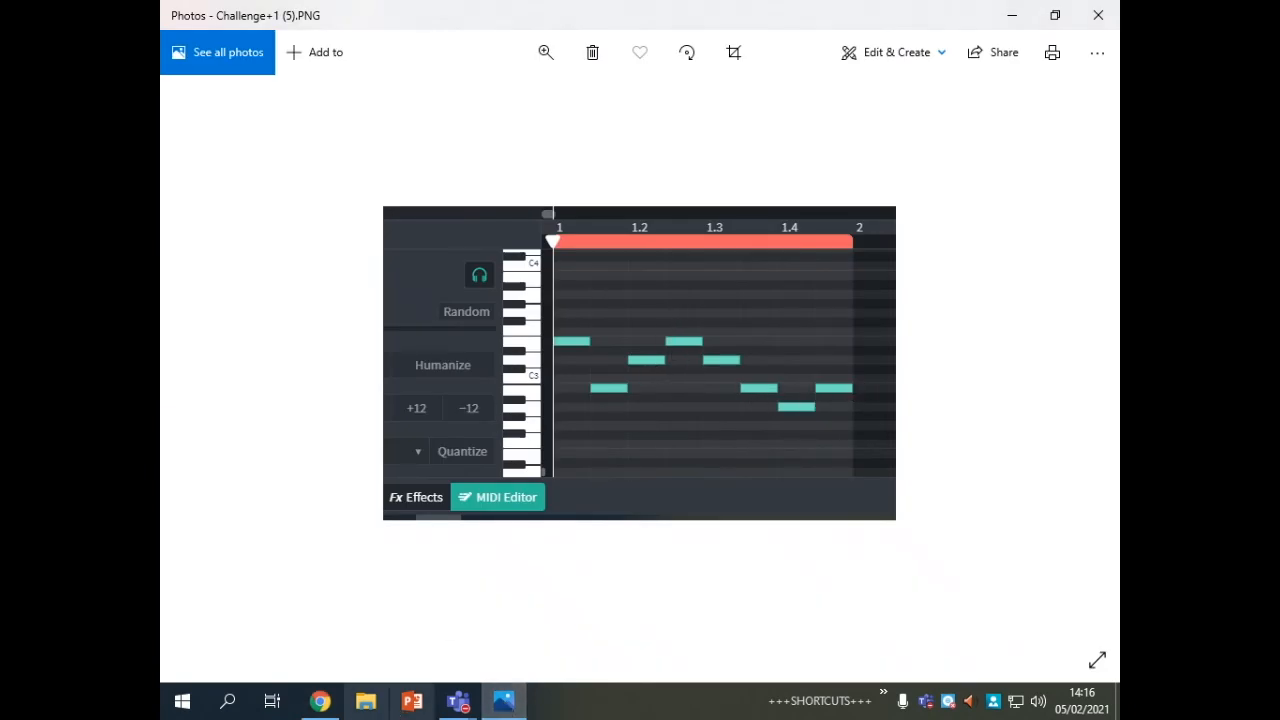
left_click(322, 702)
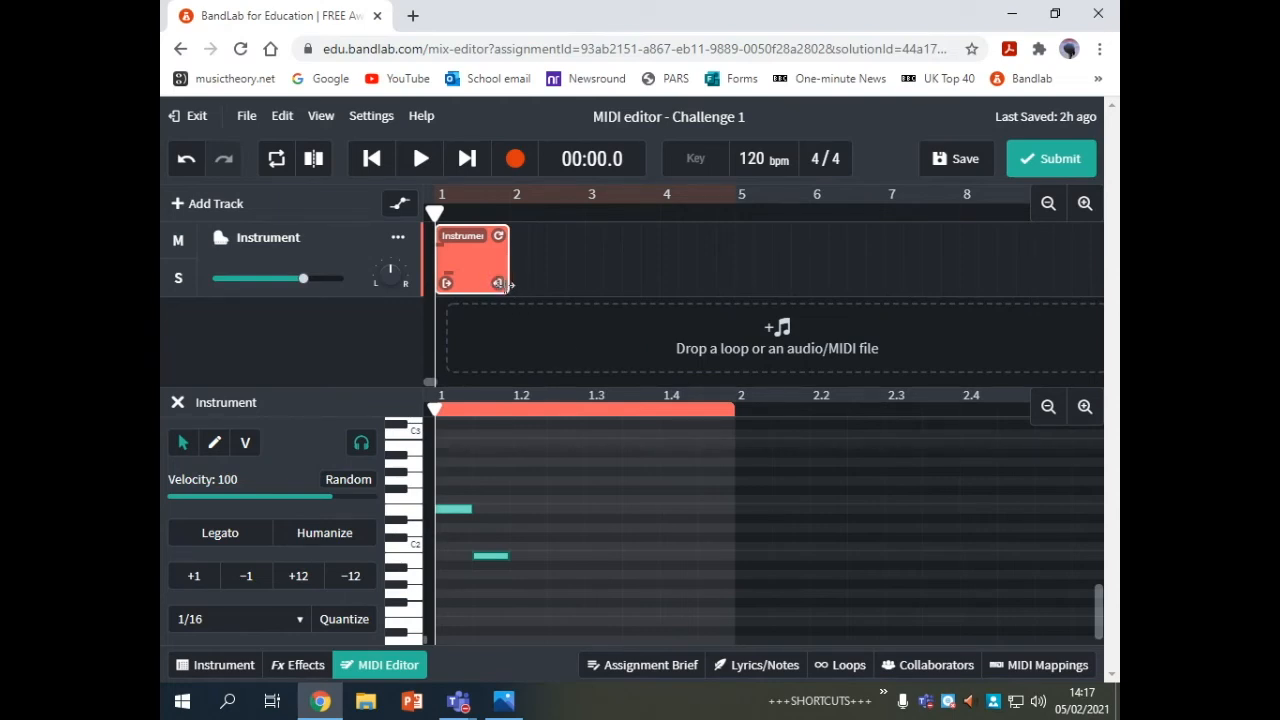
mouse_move(508, 285)
left_mouse_down()
mouse_move(588, 285)
mouse_move(520, 286)
left_mouse_up()
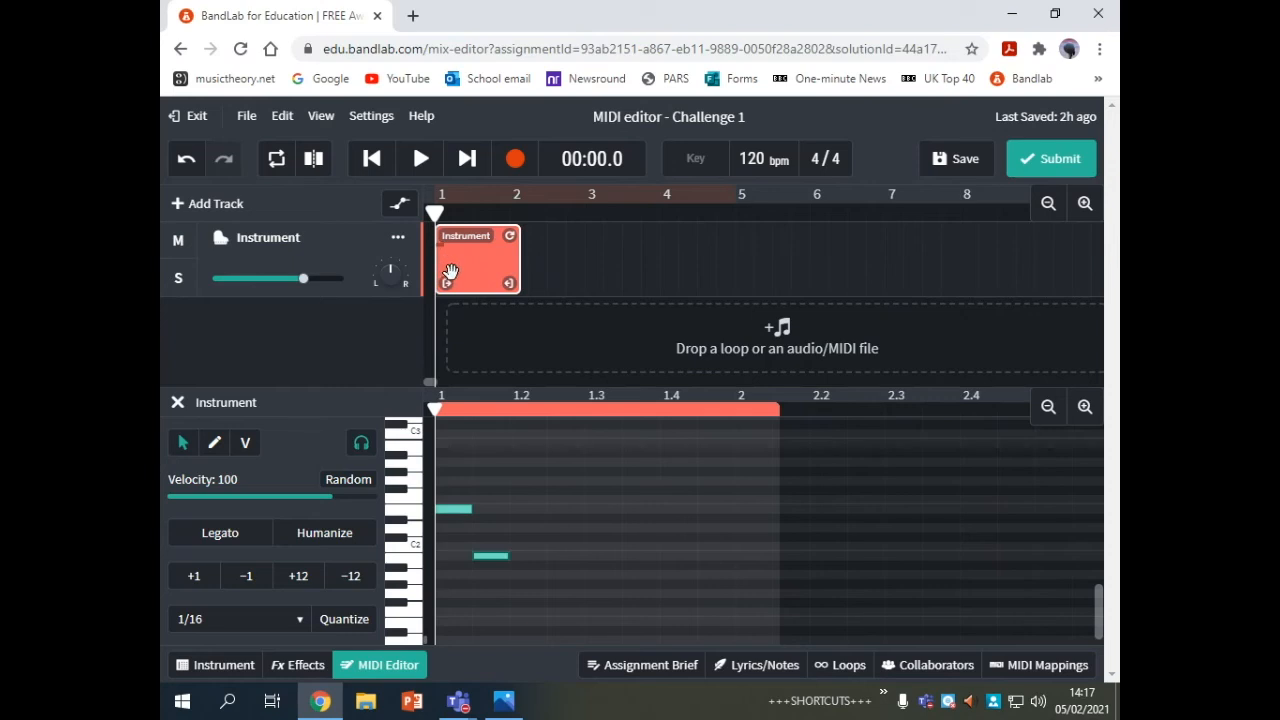
mouse_move(519, 285)
left_mouse_down()
mouse_move(588, 289)
mouse_move(521, 300)
left_mouse_up()
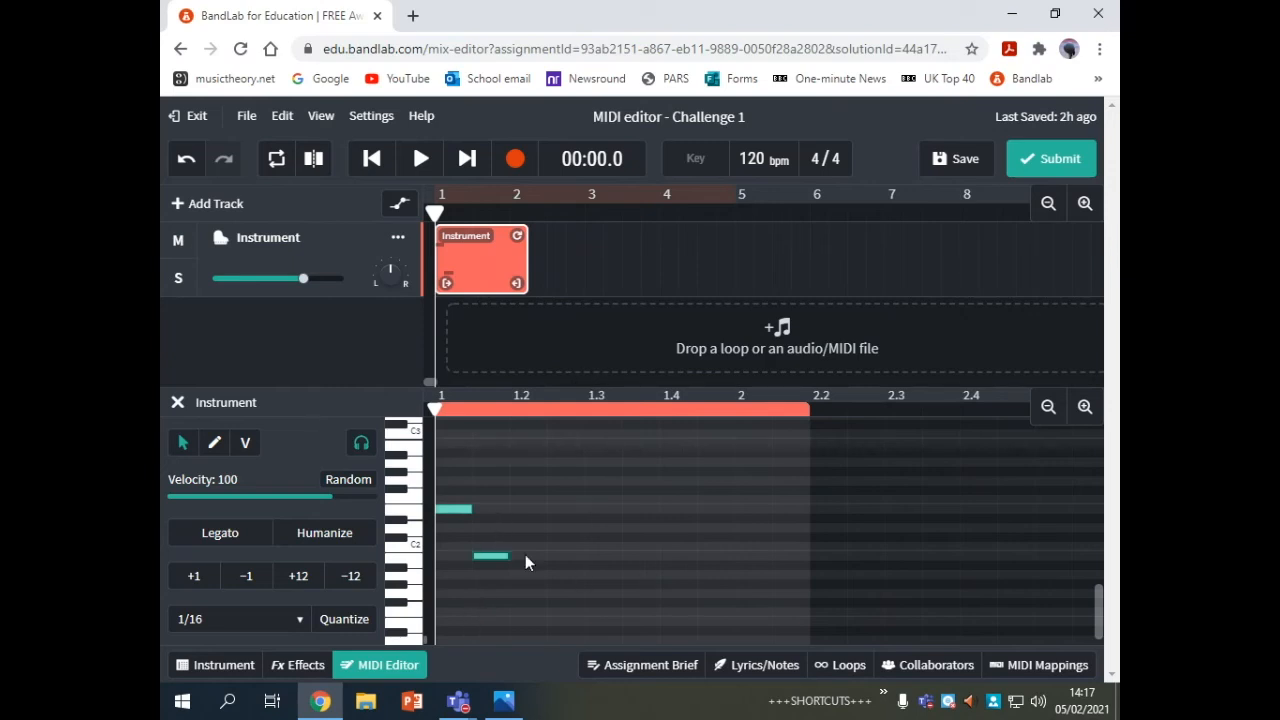
left_click(531, 520)
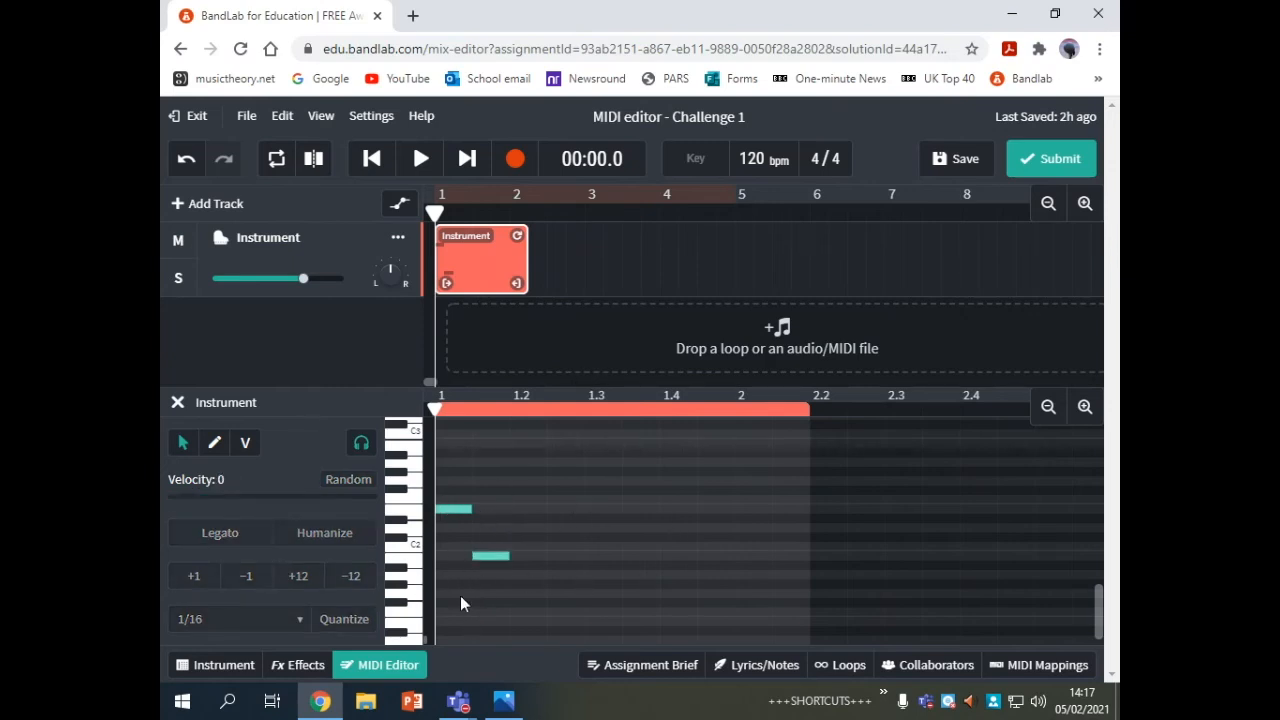
Step: Look at the Challenge 1 picture in Photos again, return to BandLab and read the assignment brief, closing it when done
left_click(503, 700)
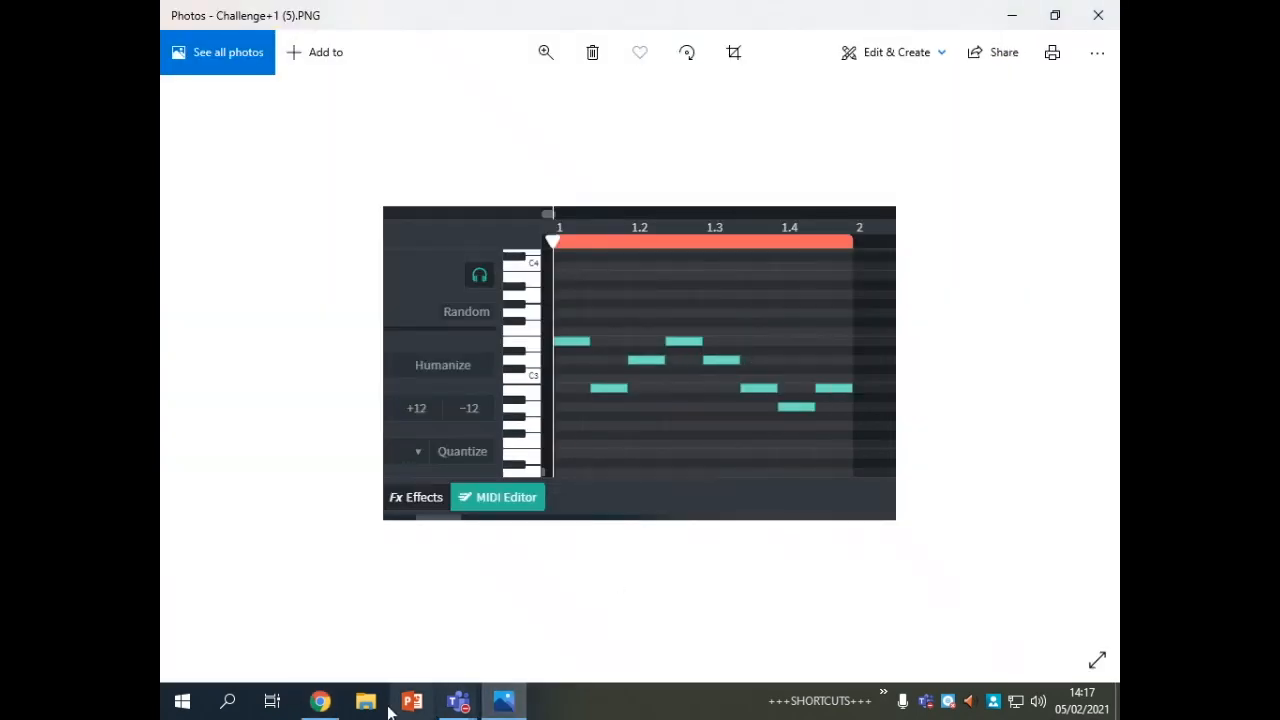
left_click(325, 704)
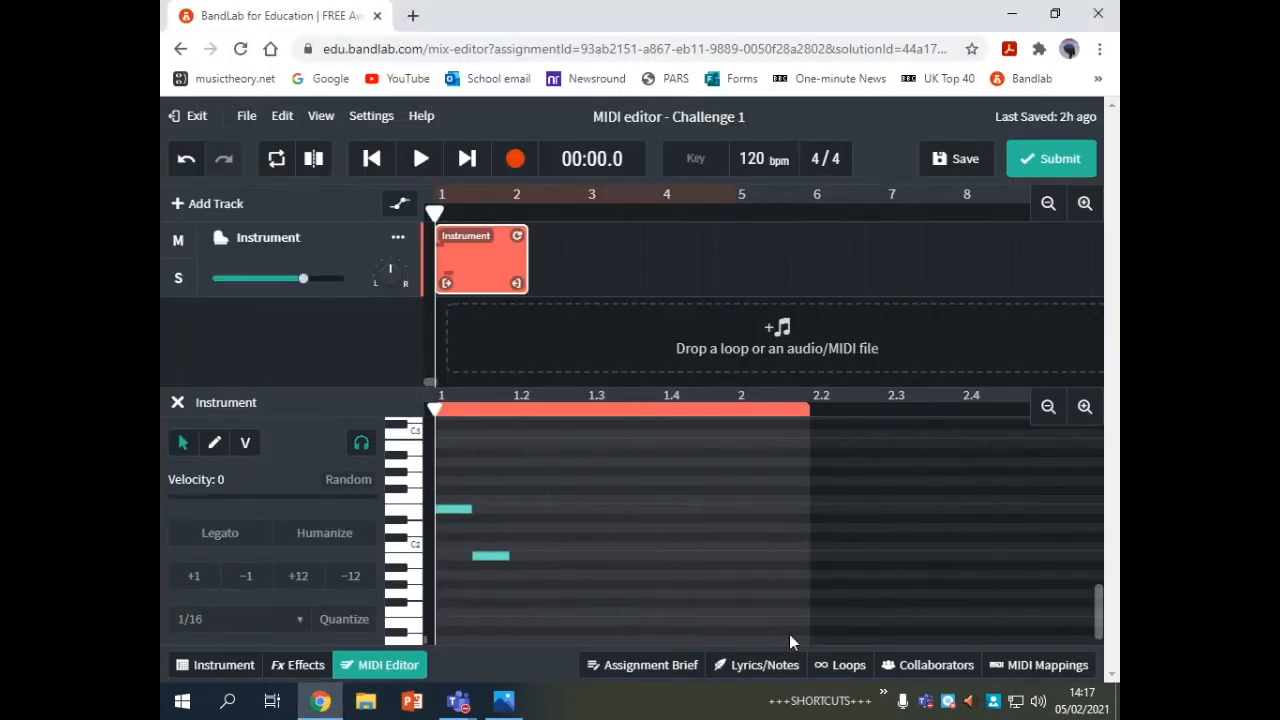
left_click(650, 667)
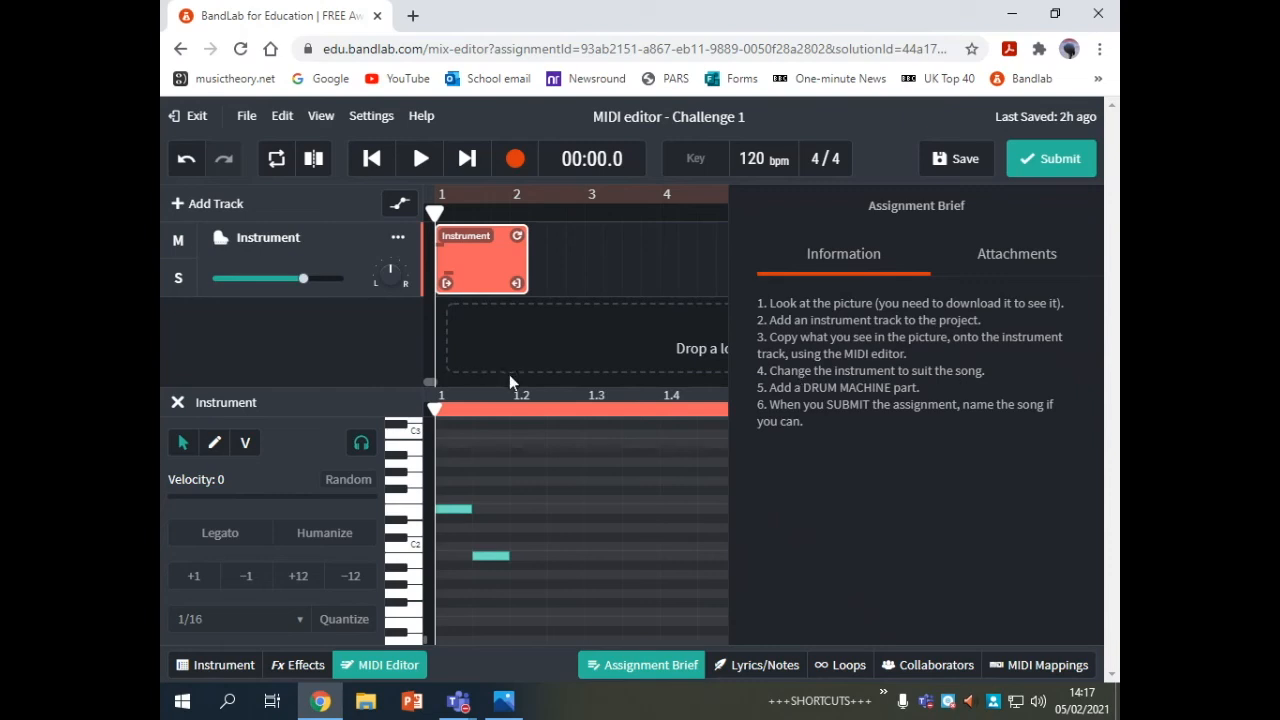
left_click(615, 667)
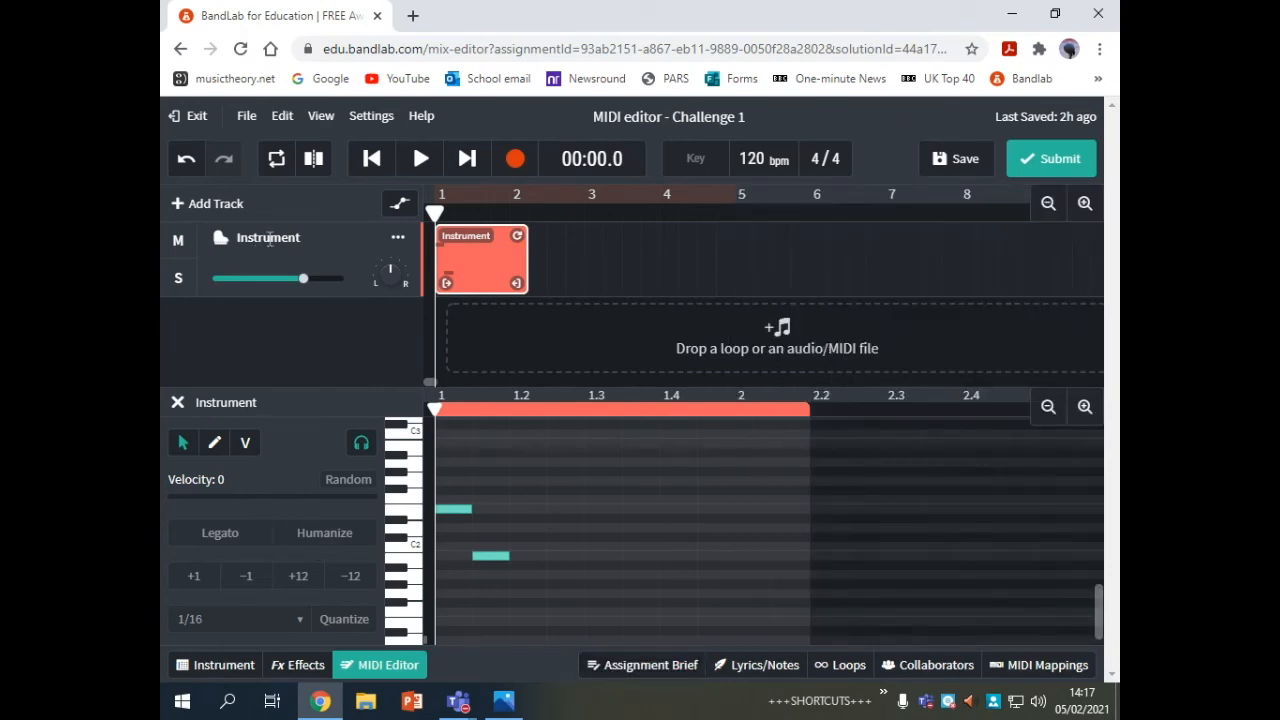
Step: Close the MIDI Editor, change the track's instrument to Acoustic Guitar in the Guitars category, and browse the other guitar sounds
left_click(374, 668)
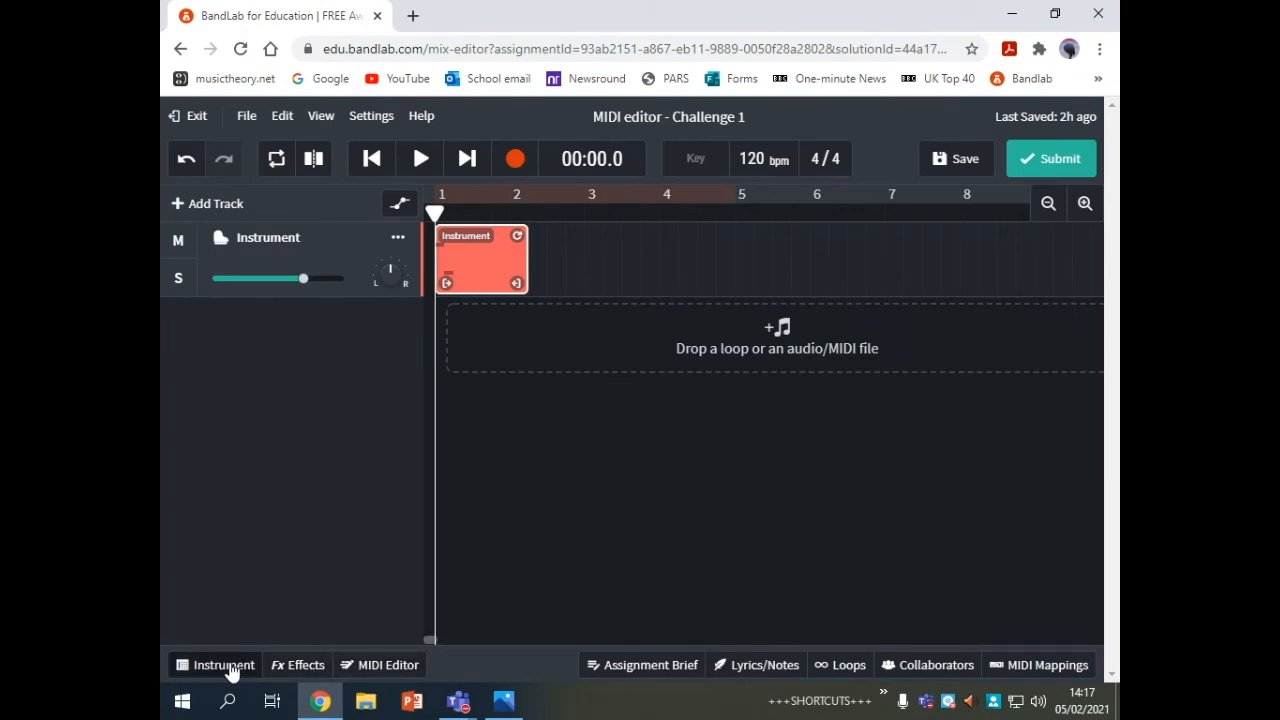
left_click(226, 666)
left_click(248, 440)
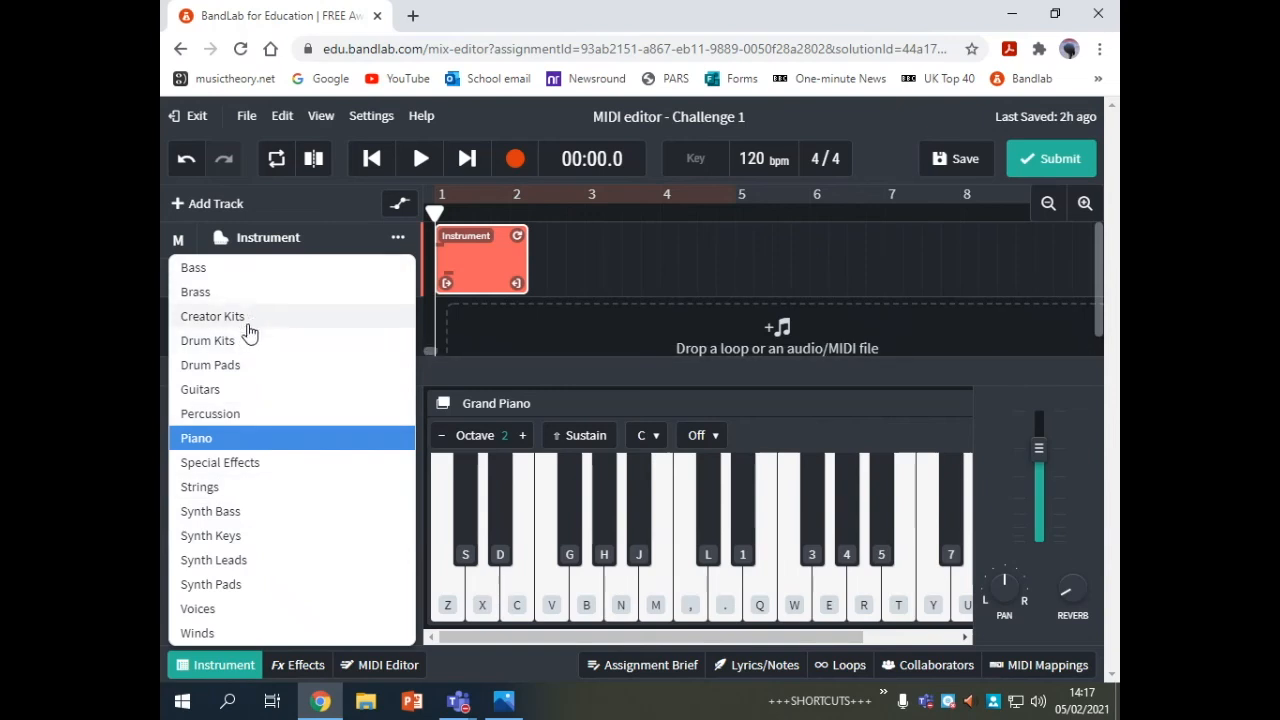
left_click(243, 392)
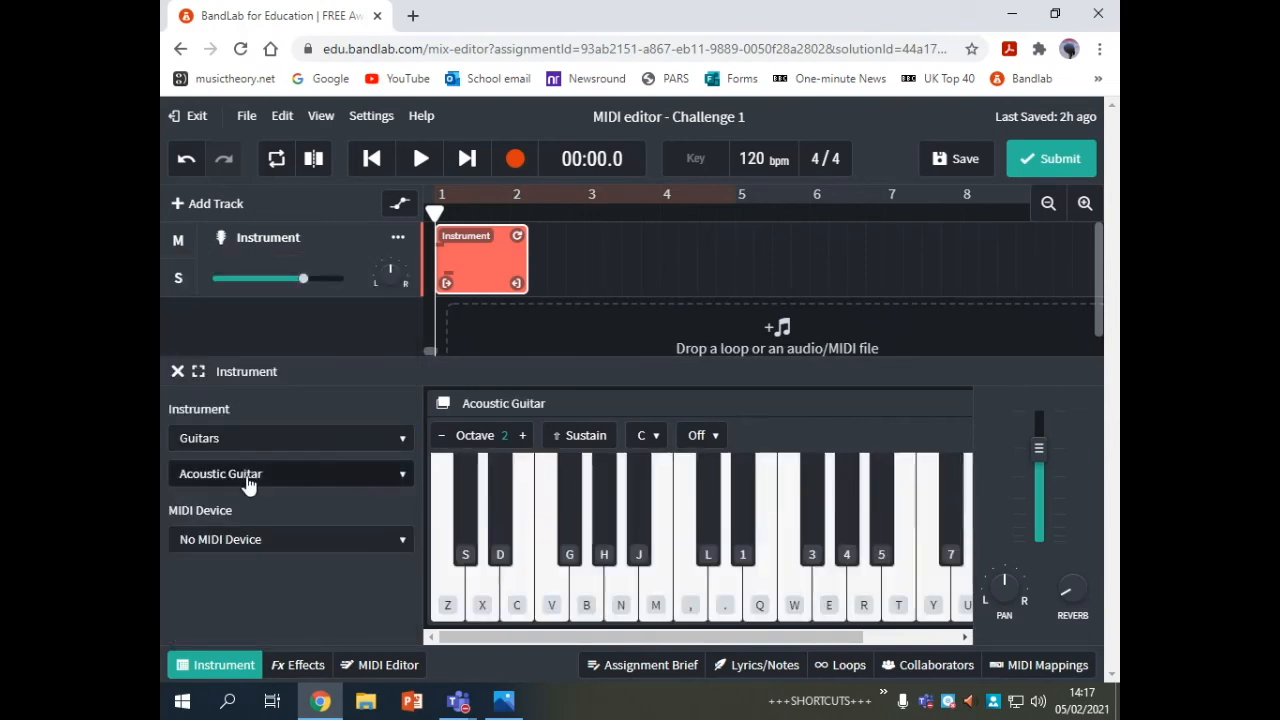
left_click(282, 480)
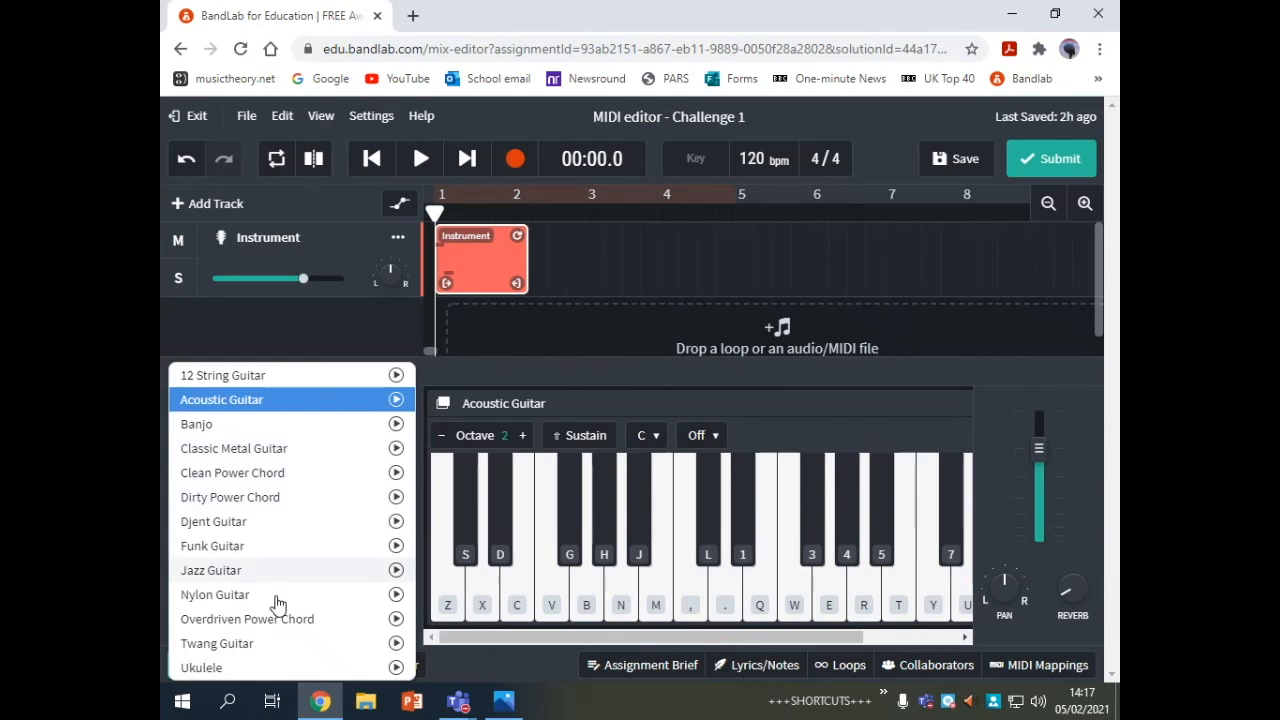
left_click(380, 357)
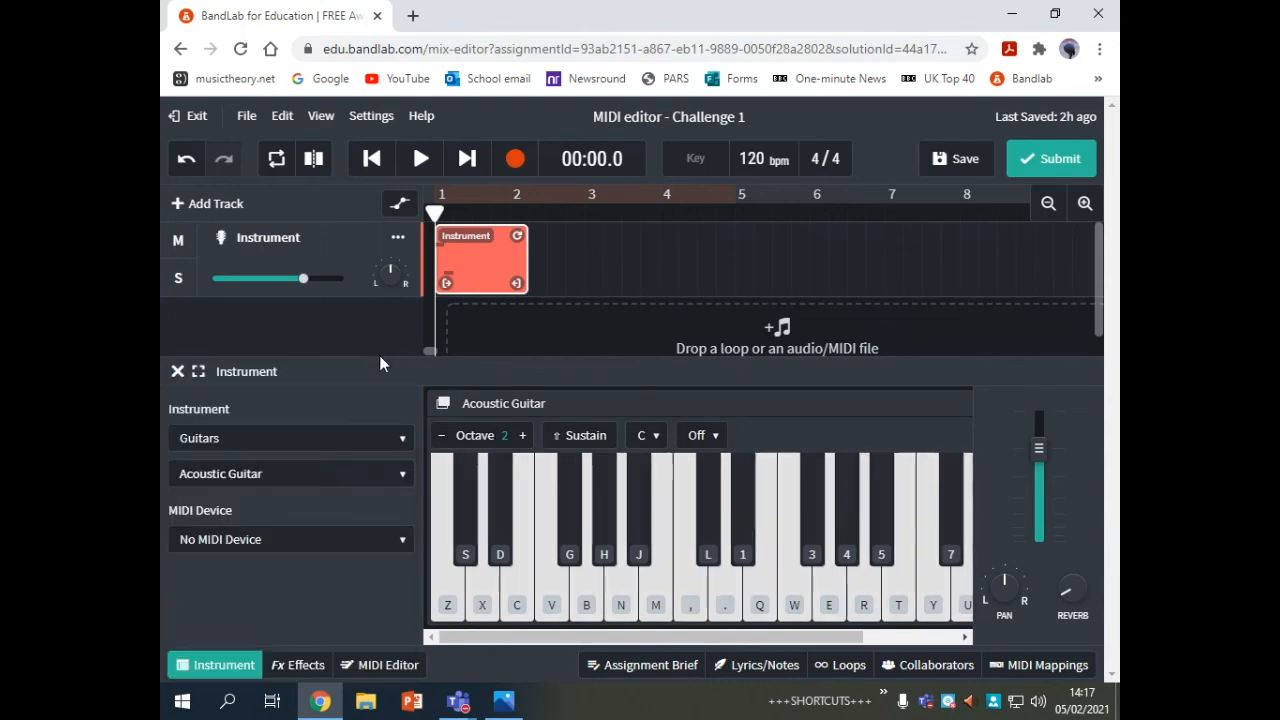
Step: Play the track briefly to hear the guitar sound, pause it and return the playhead to the start
left_click(421, 161)
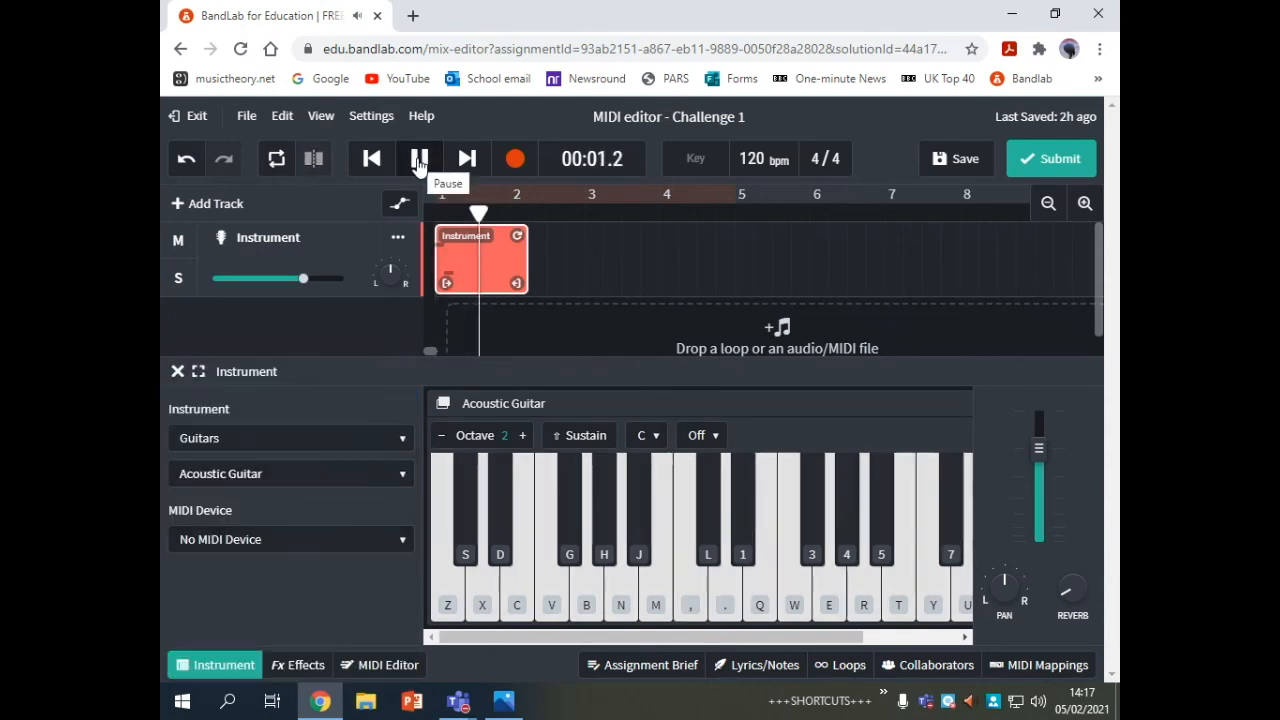
left_click(419, 162)
left_click(373, 160)
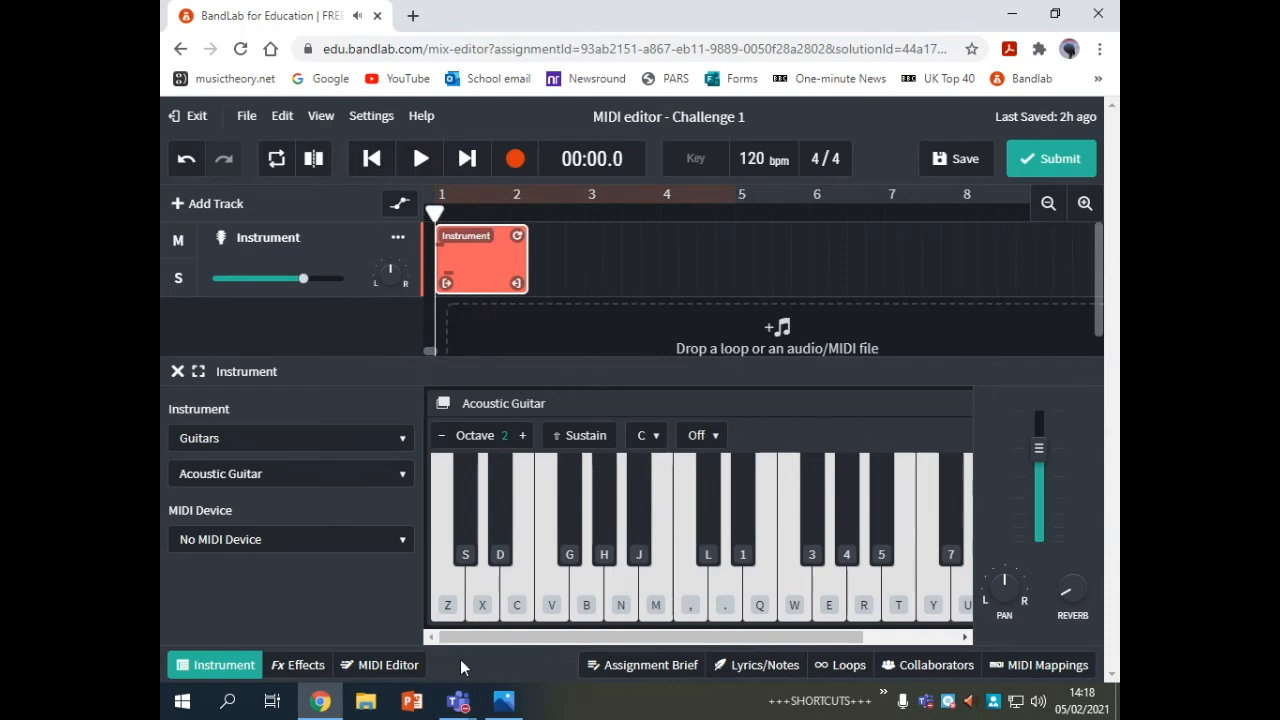
Step: Read the brief's drum machine instruction, close the instrument settings and view the new track types without adding one
left_click(660, 667)
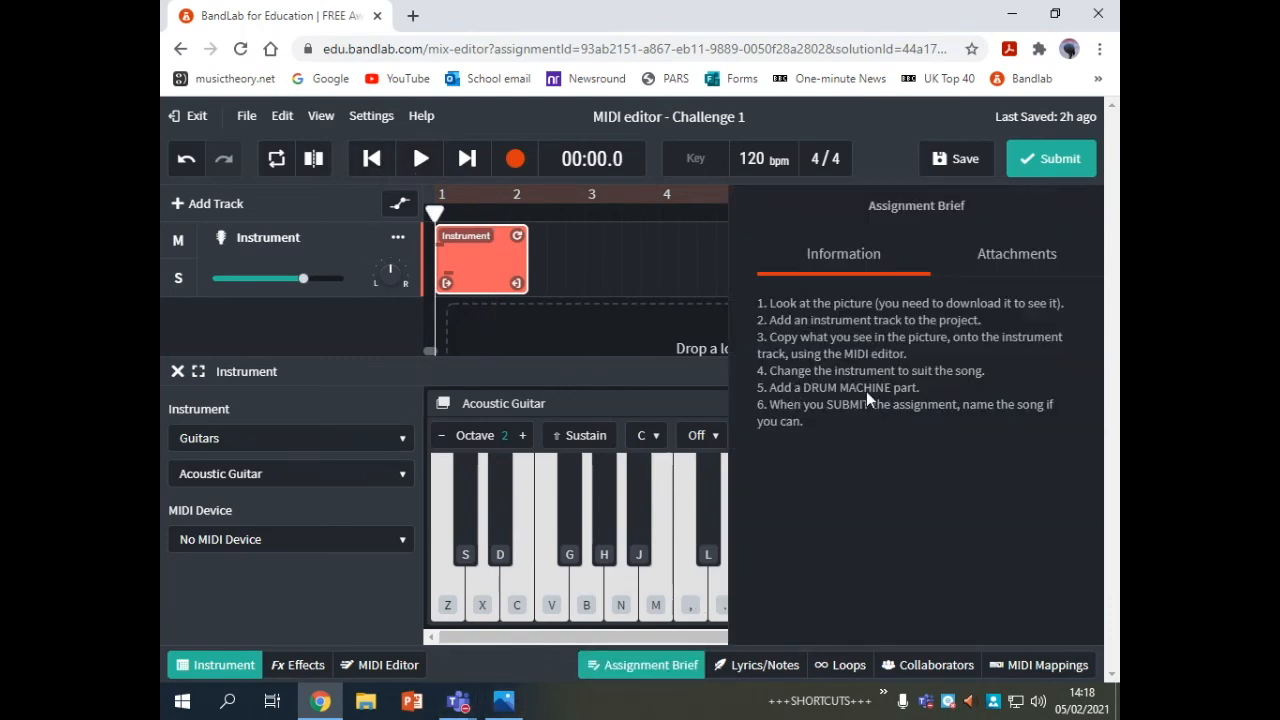
left_click(662, 666)
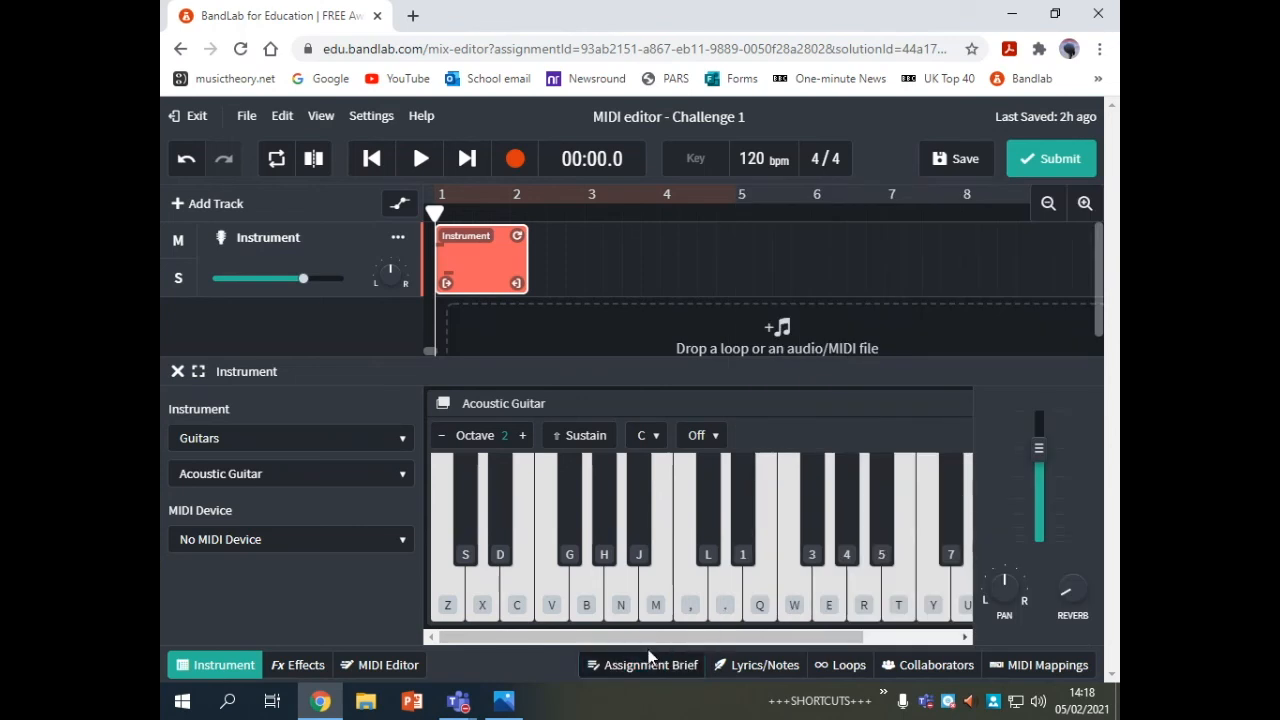
left_click(177, 372)
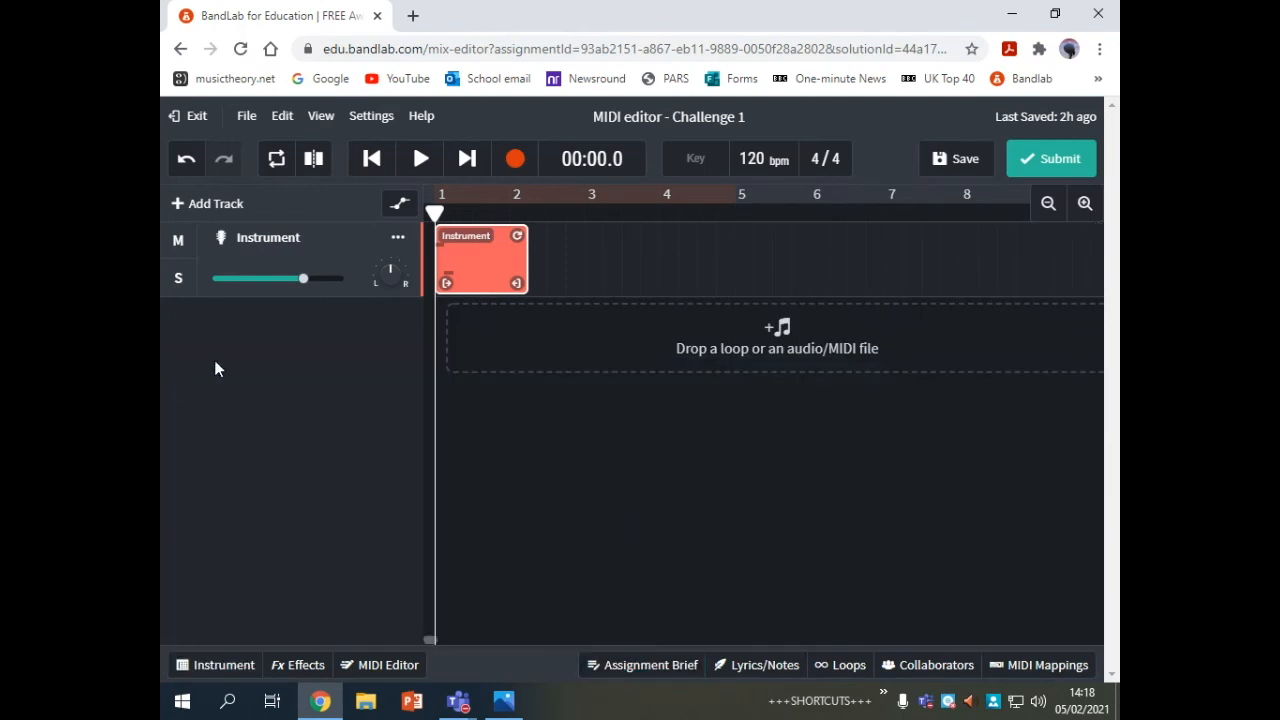
left_click(226, 208)
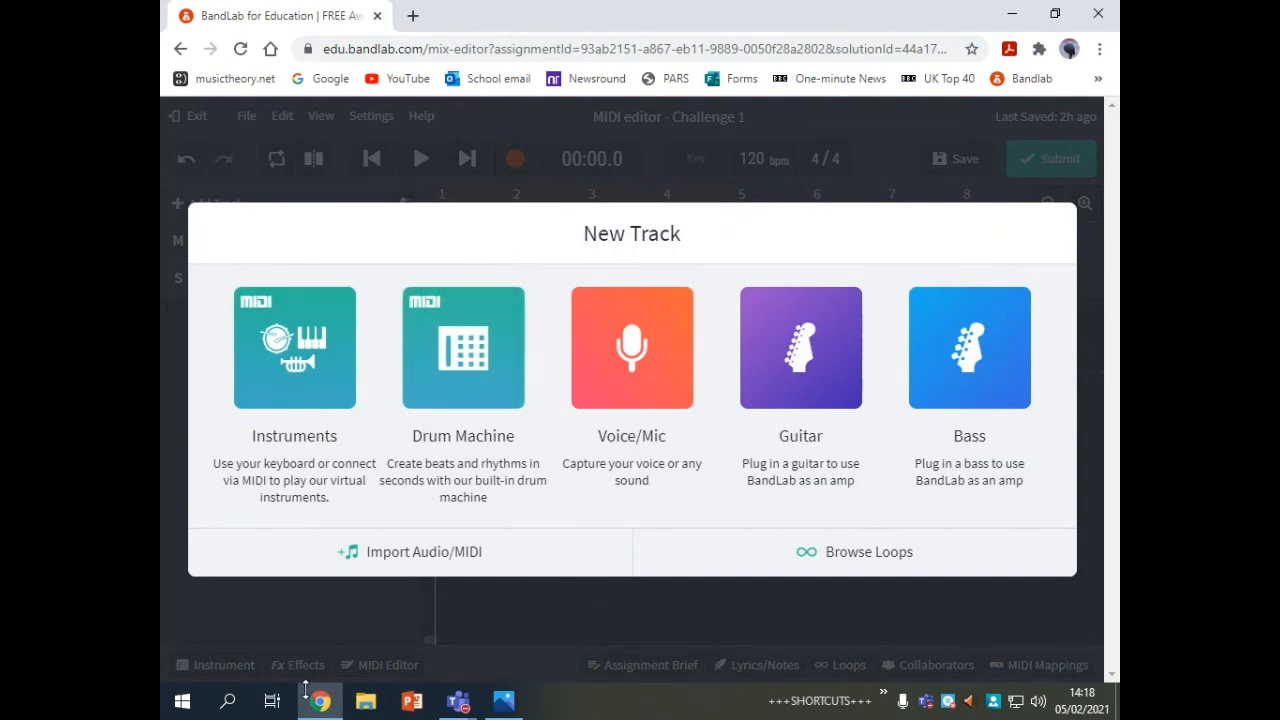
left_click(325, 618)
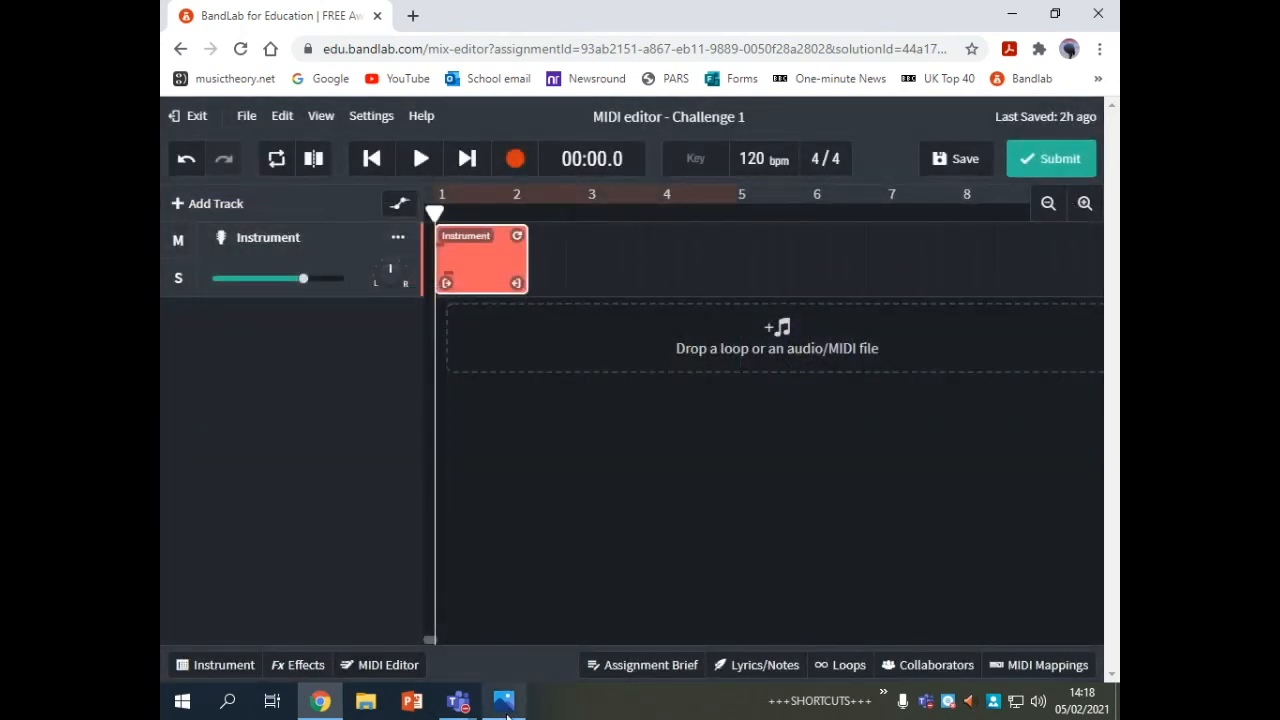
Step: Review the brief's submission instruction about naming the song and close the brief
left_click(648, 665)
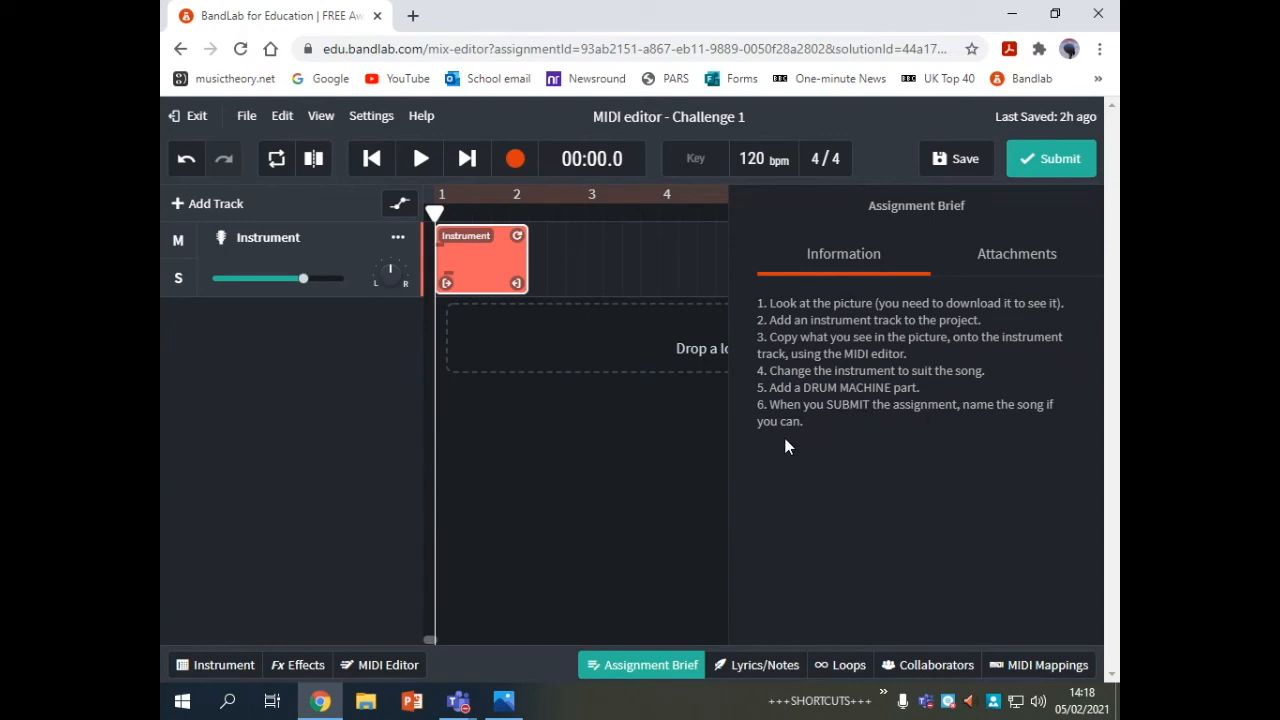
left_click(608, 507)
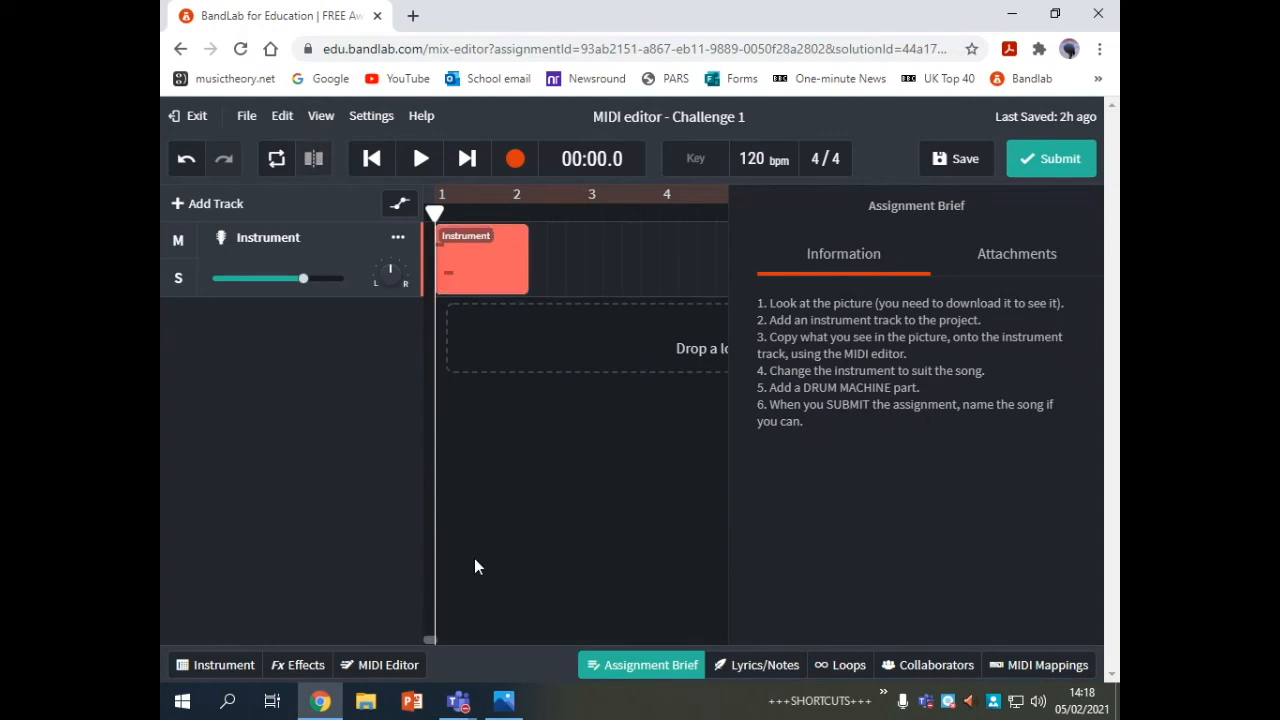
left_click(640, 670)
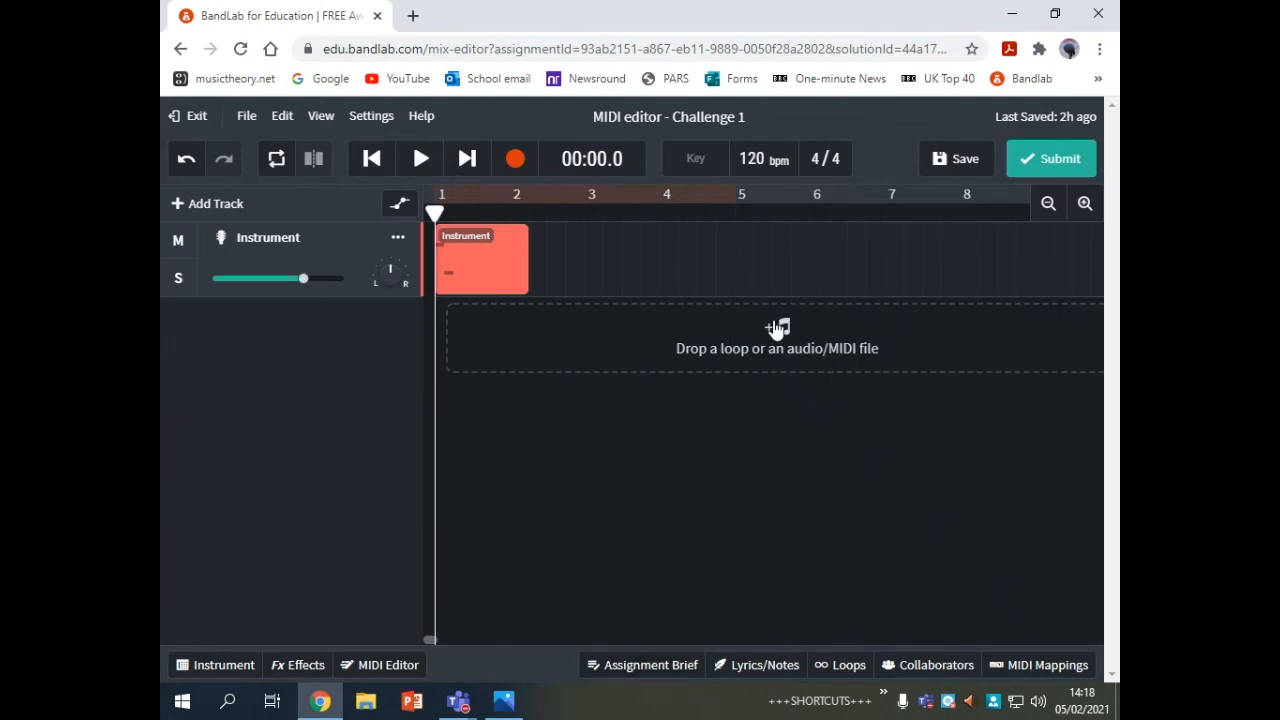
Step: Submit the assignment with the description "This song is Happy Birthday"
left_click(1060, 163)
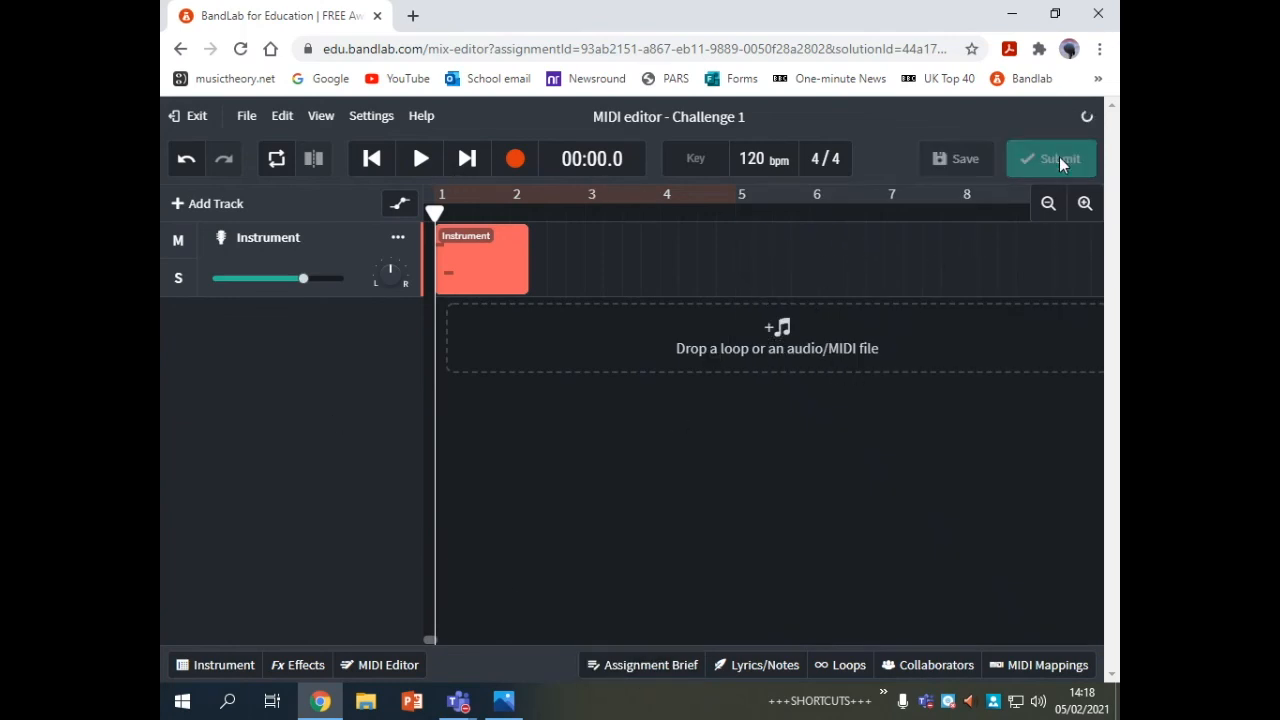
left_click(570, 376)
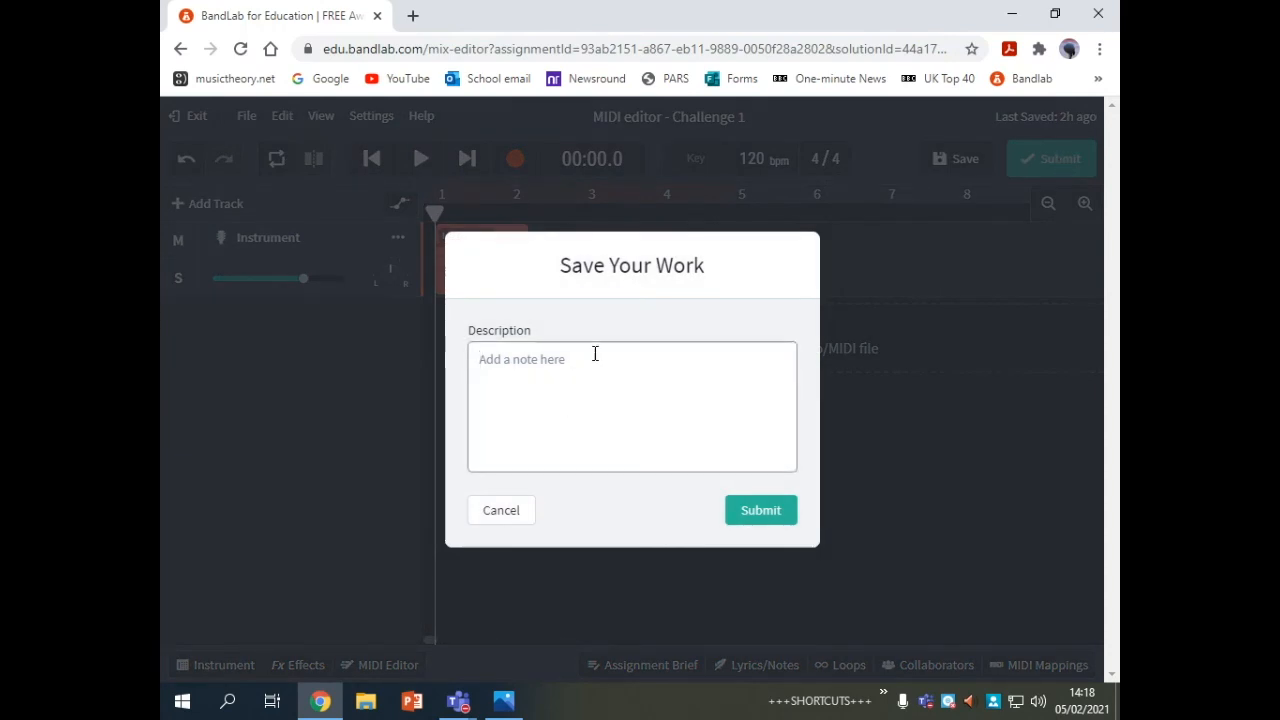
type("his")
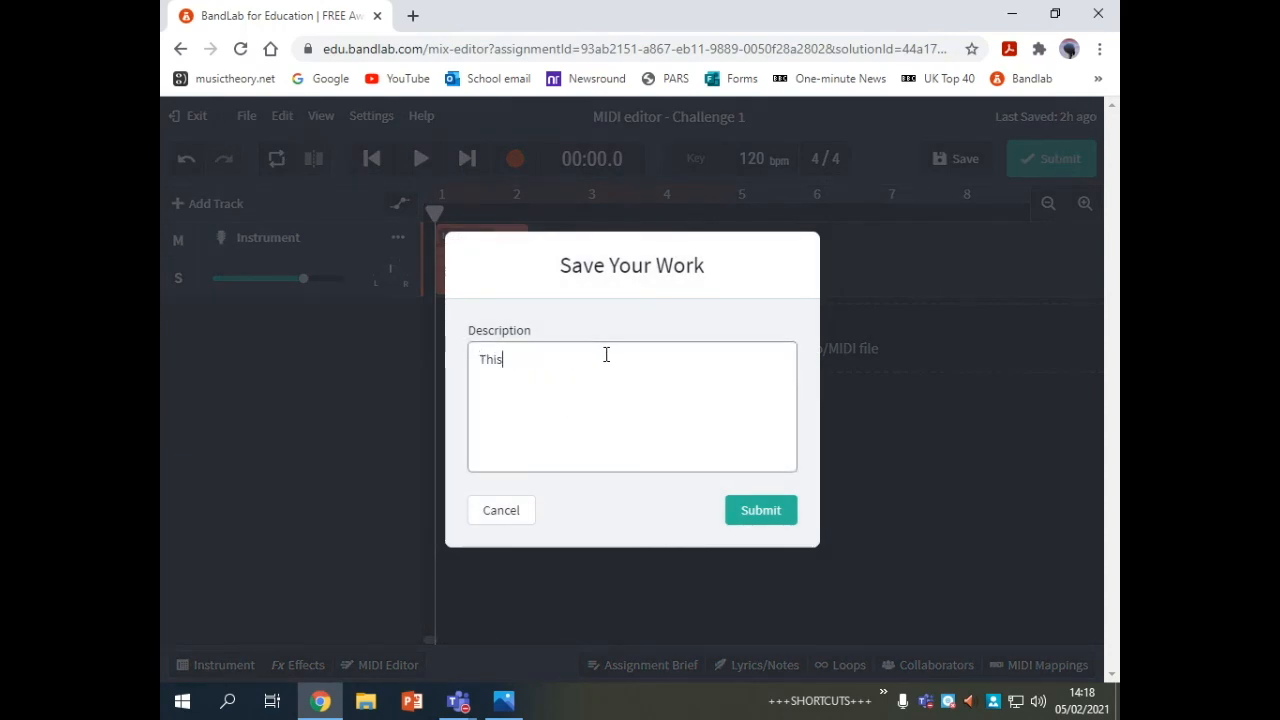
type(" song is")
type(" Happy")
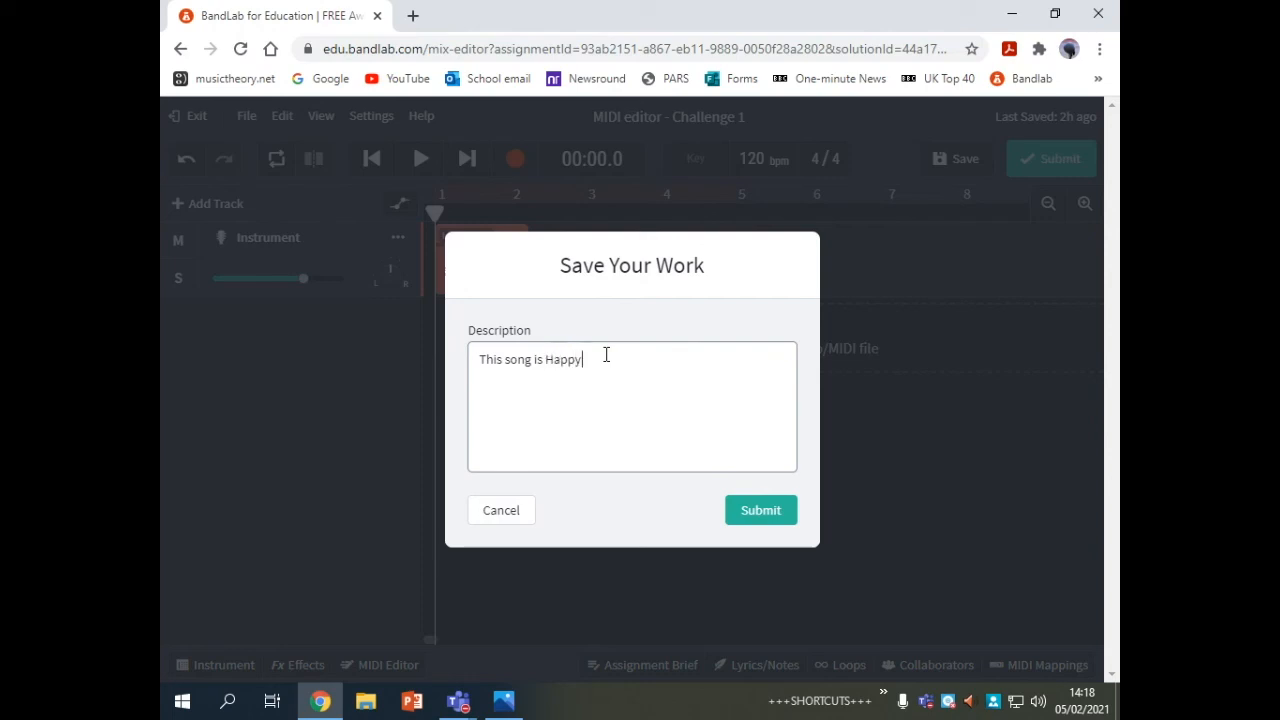
type(" Birthday")
left_click(762, 512)
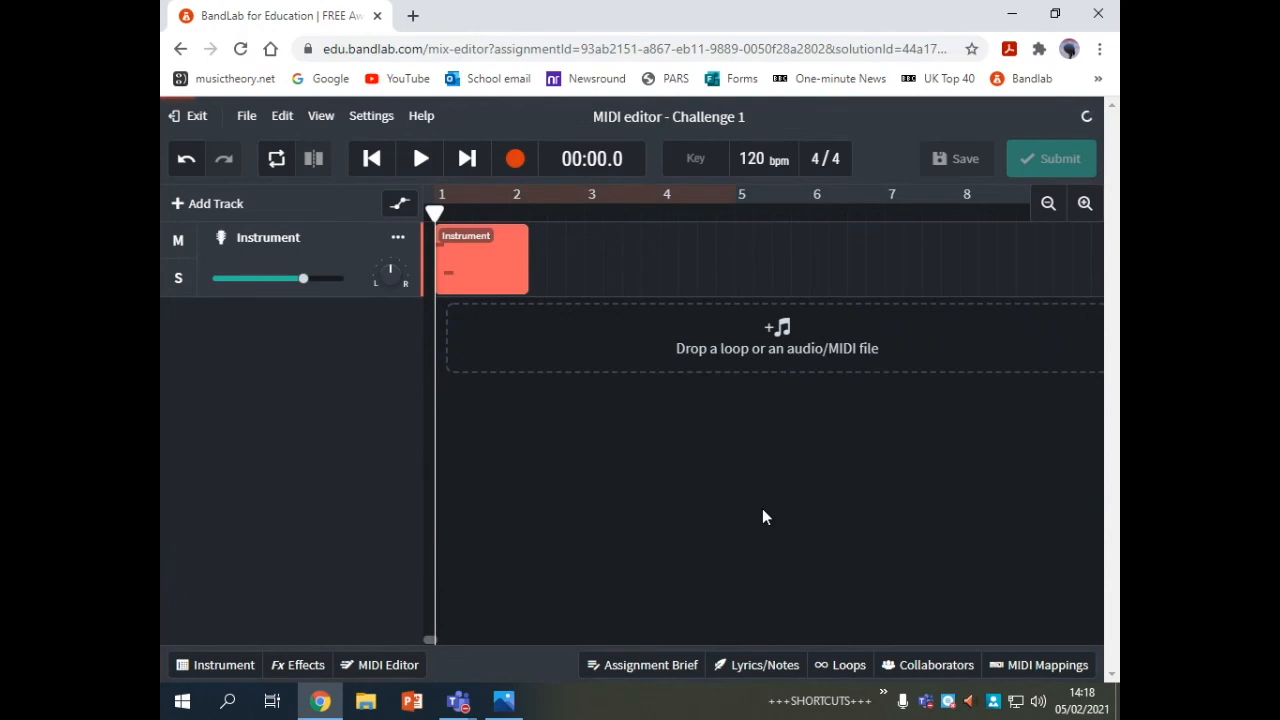